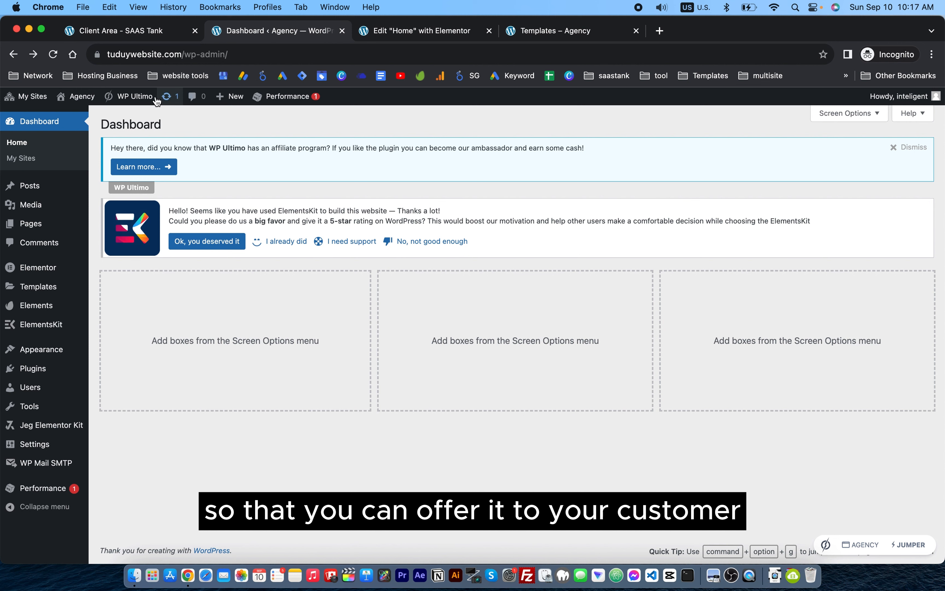
- Open the WP Ultimo network sites list and look through the existing customer sites and site templates
mouse_move(129, 96)
left_click(135, 117)
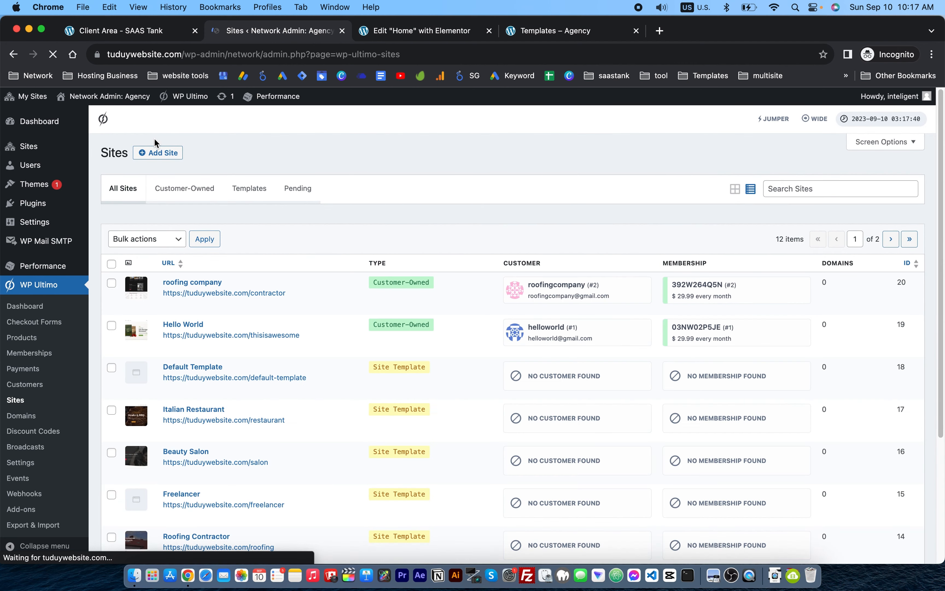
scroll(370, 327, "down", 3)
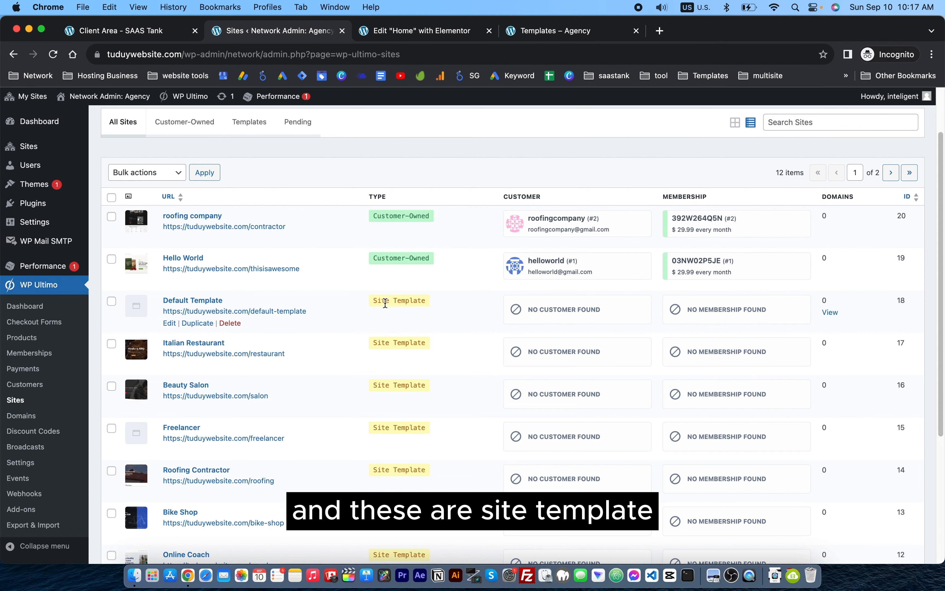
scroll(405, 303, "down", 1)
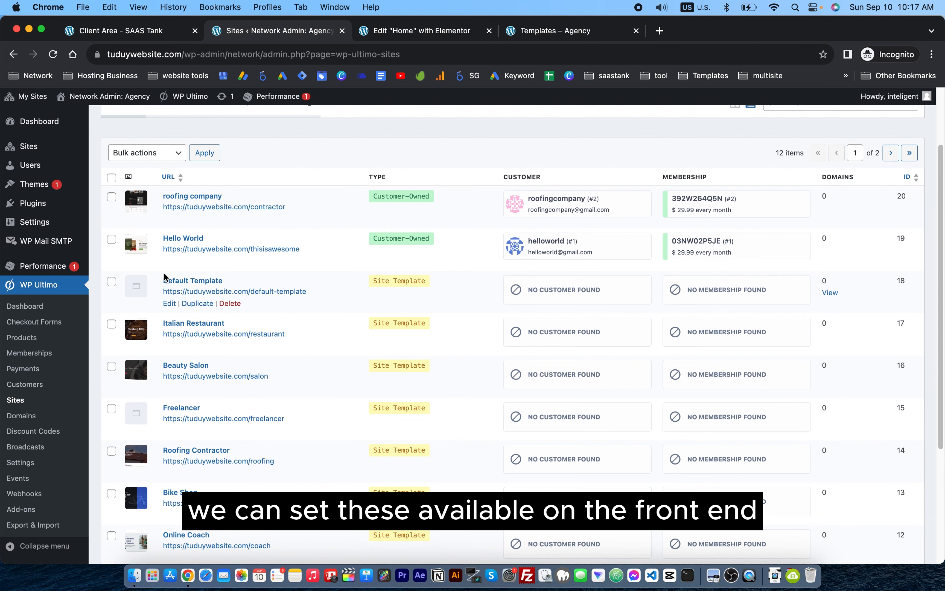
scroll(183, 283, "up", 3)
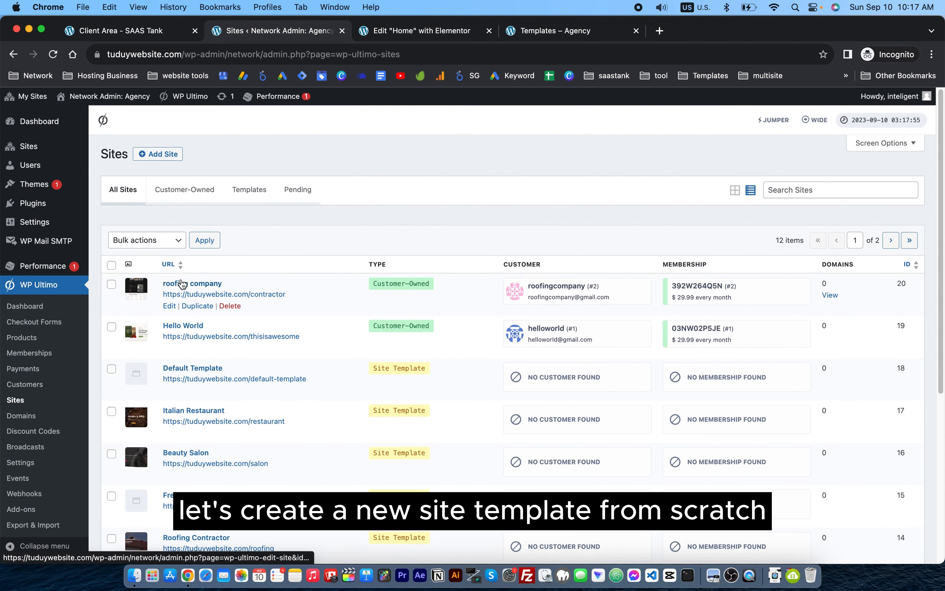
- Start a new site titled "Digital Download" with the path "digitaldownload" and the site type Site Template
left_click(178, 153)
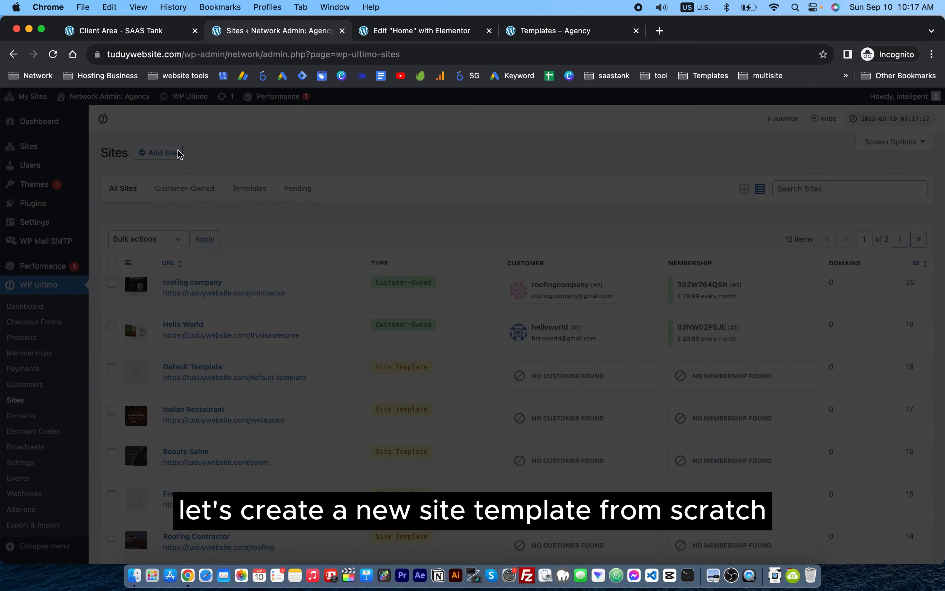
left_click(473, 259)
type("D")
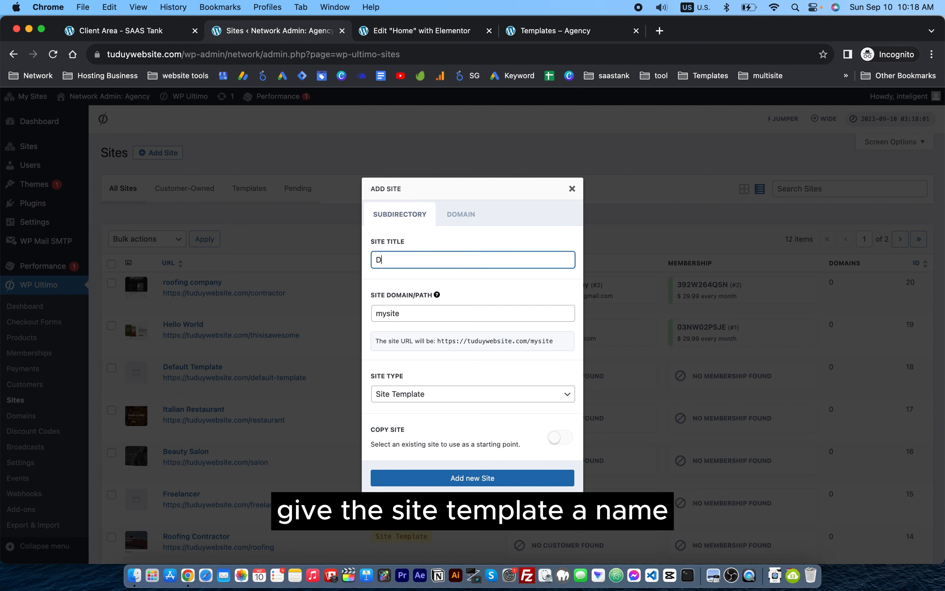
type("igital Download")
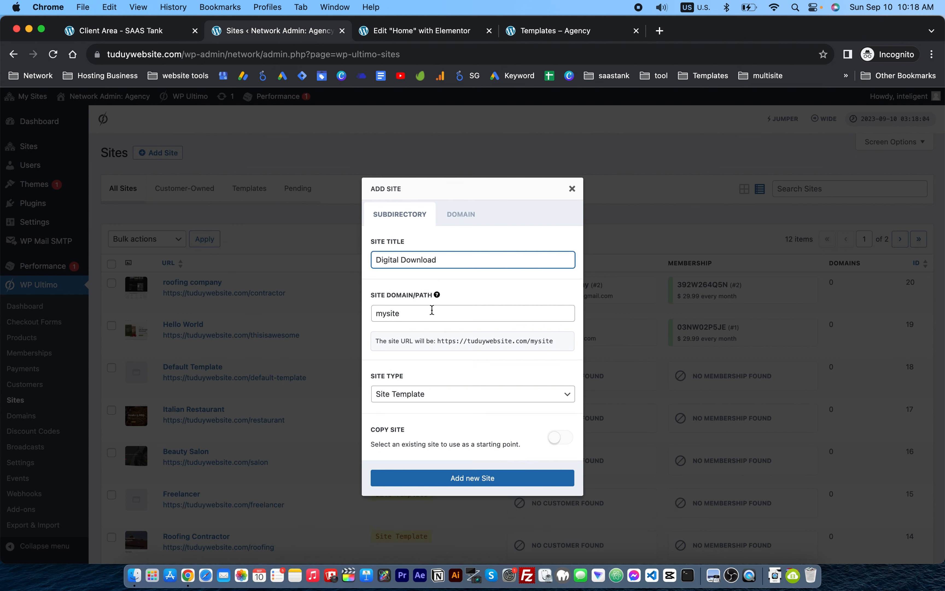
double_click(432, 310)
type("digita")
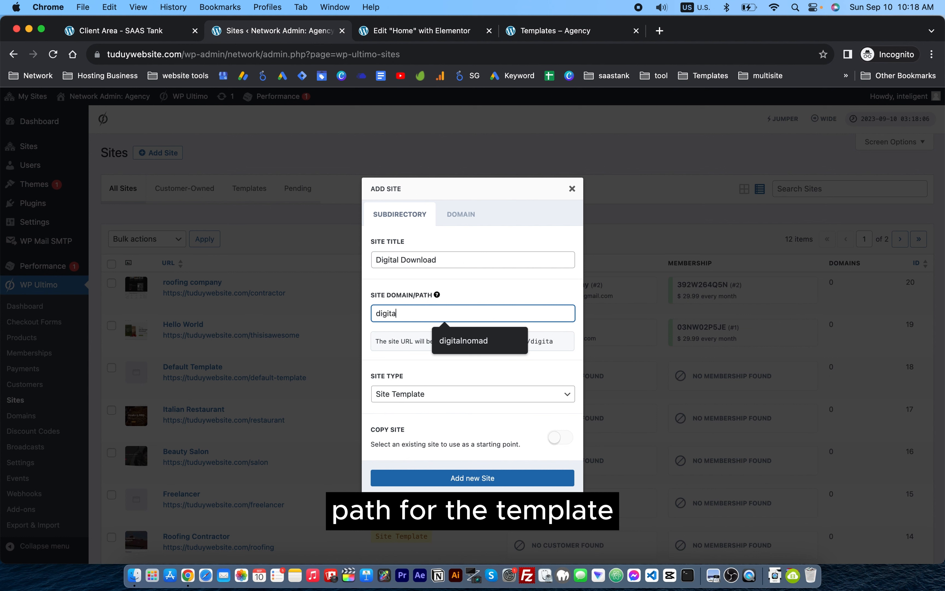
type("ldownload")
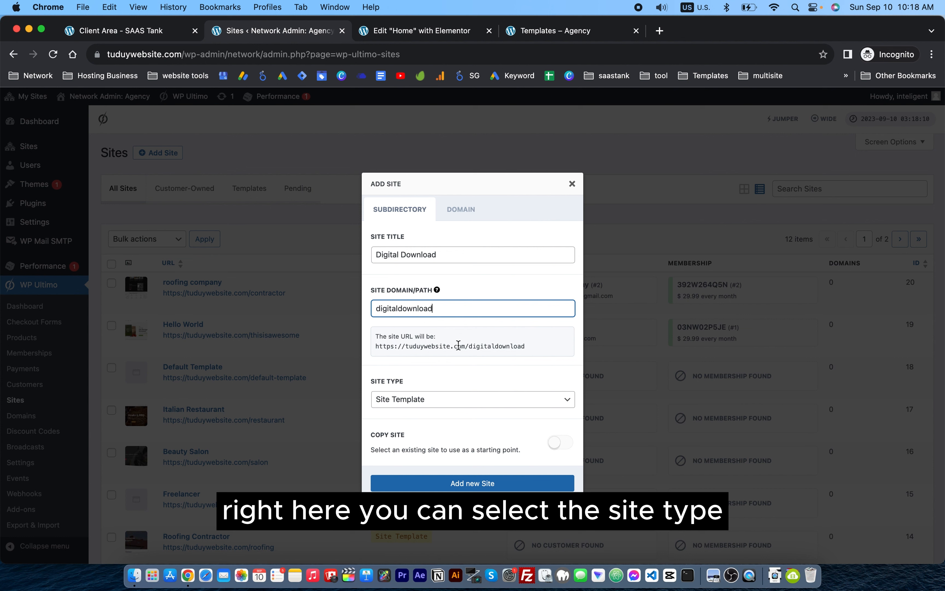
left_click(486, 395)
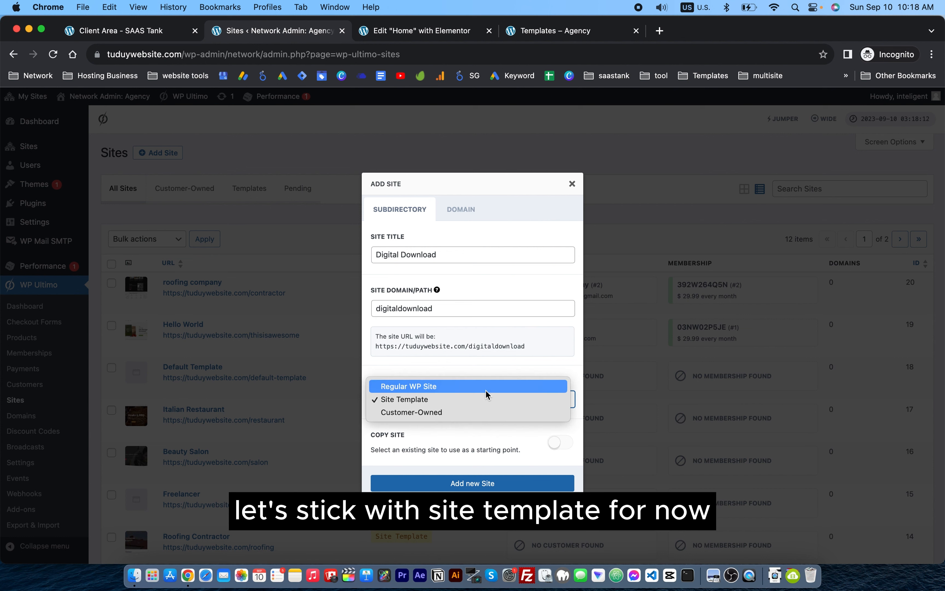
left_click(406, 399)
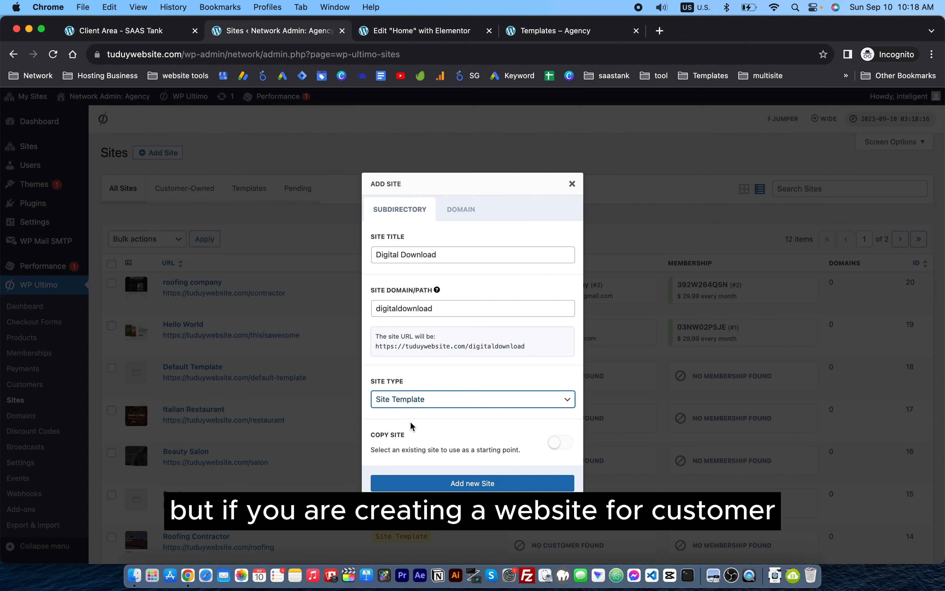
left_click(566, 444)
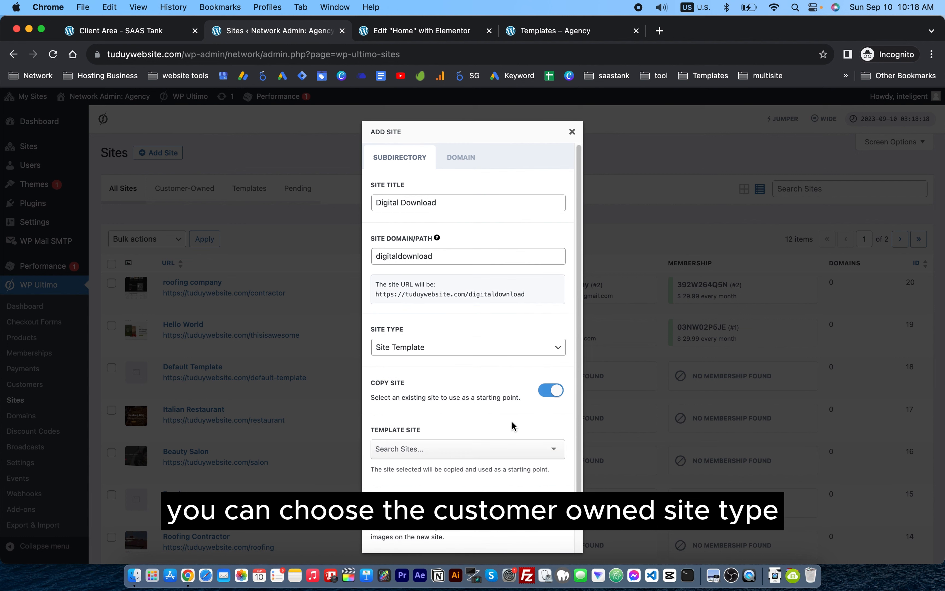
scroll(512, 425, "down", 2)
left_click(453, 420)
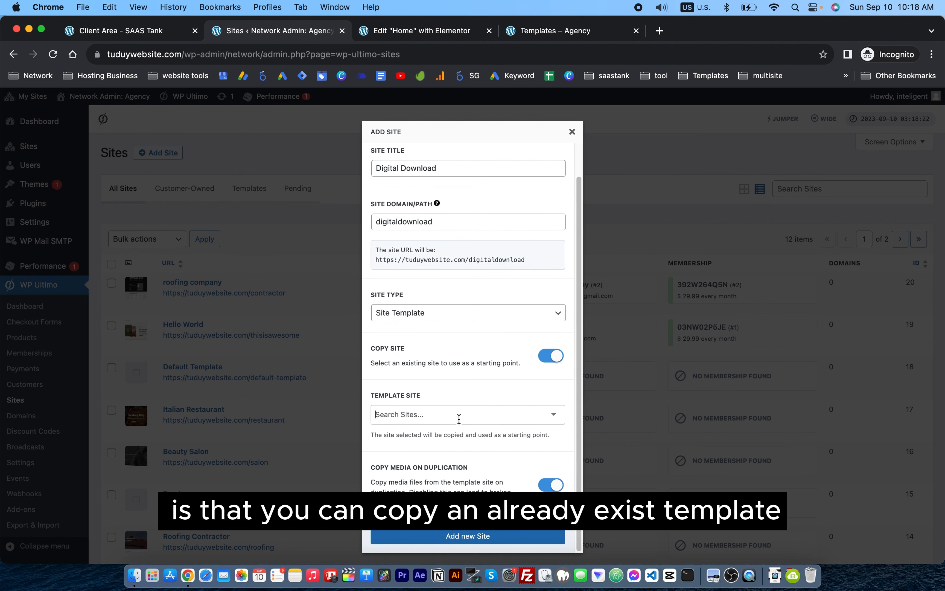
type("salon")
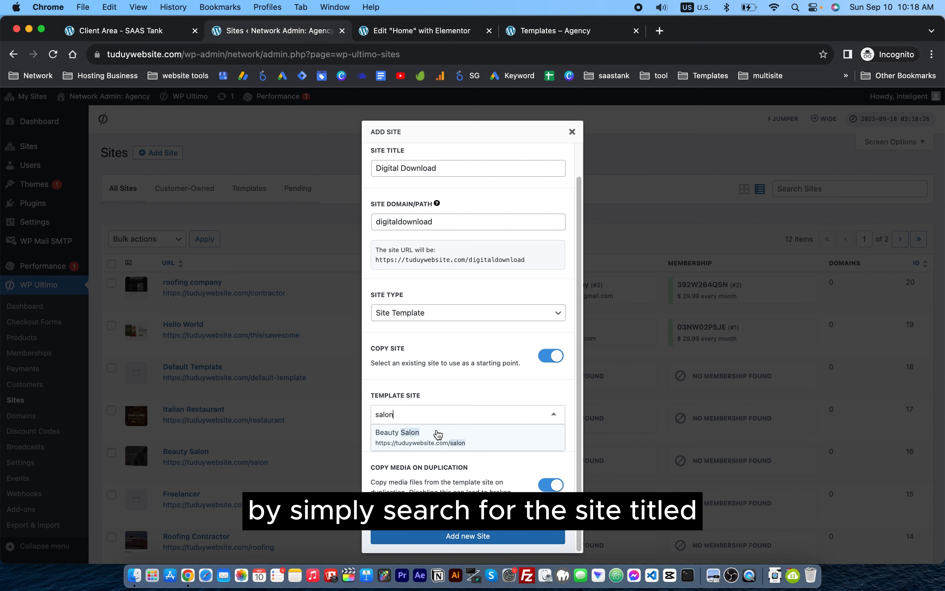
key("BackSpace")
key("BackSpace")
key("BackSpace")
key("BackSpace")
key("BackSpace")
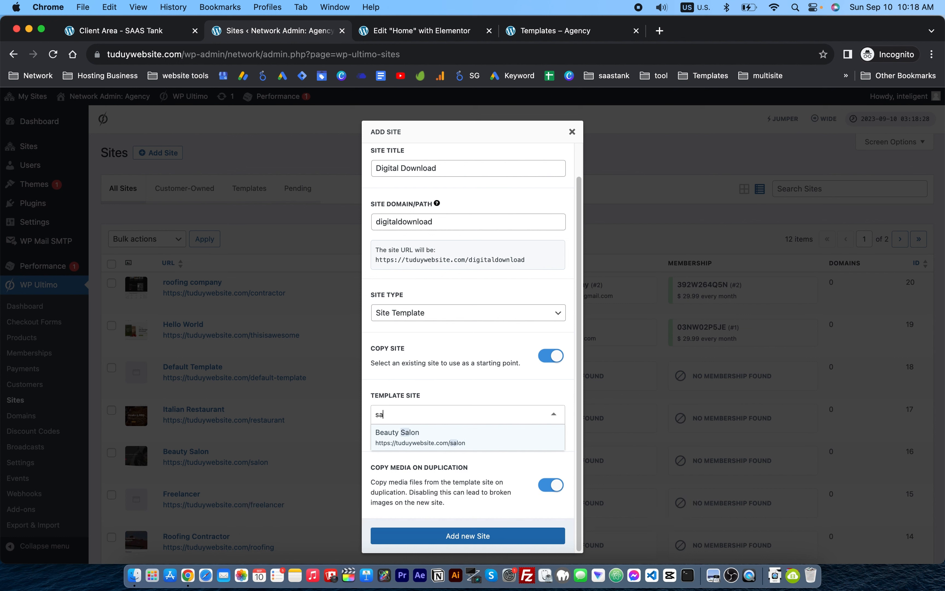
left_click(552, 356)
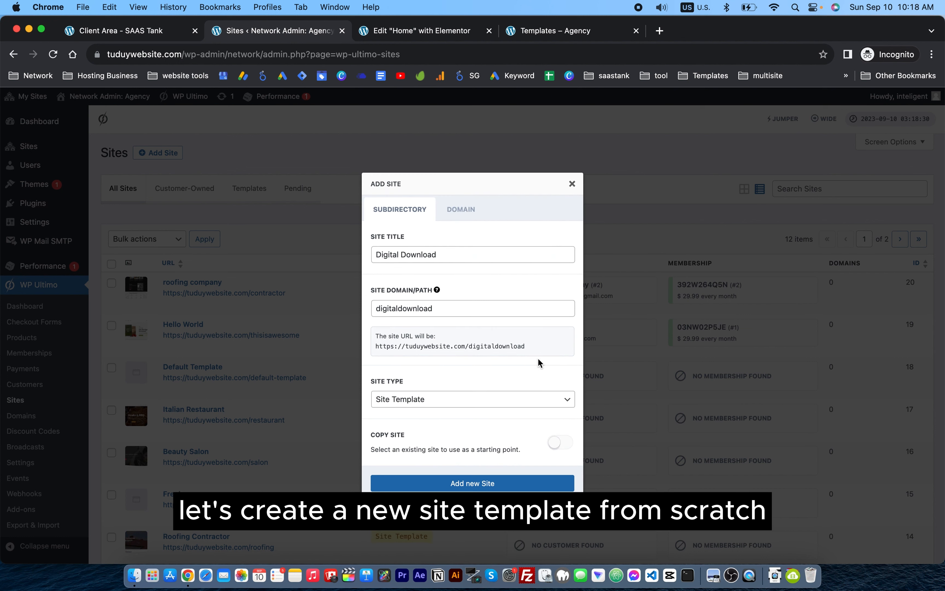
- Create the new site, then open its admin dashboard and view its front end in a separate tab
left_click(494, 485)
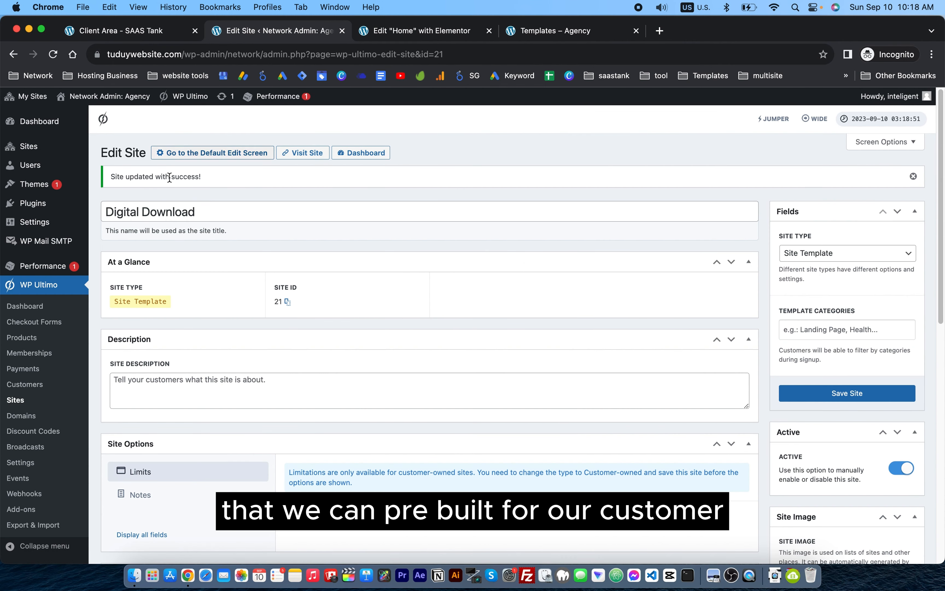
right_click(317, 156)
left_click(318, 160)
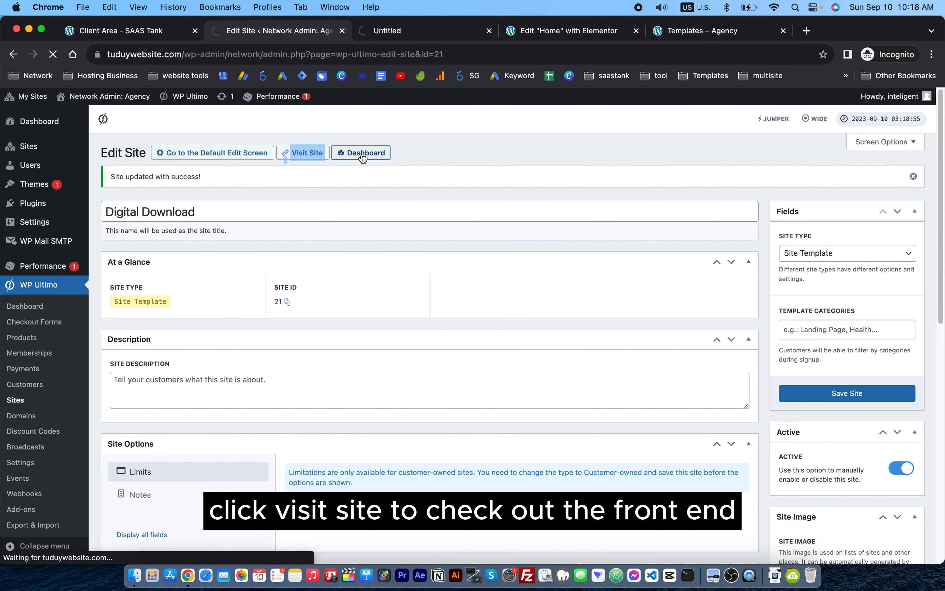
left_click(401, 32)
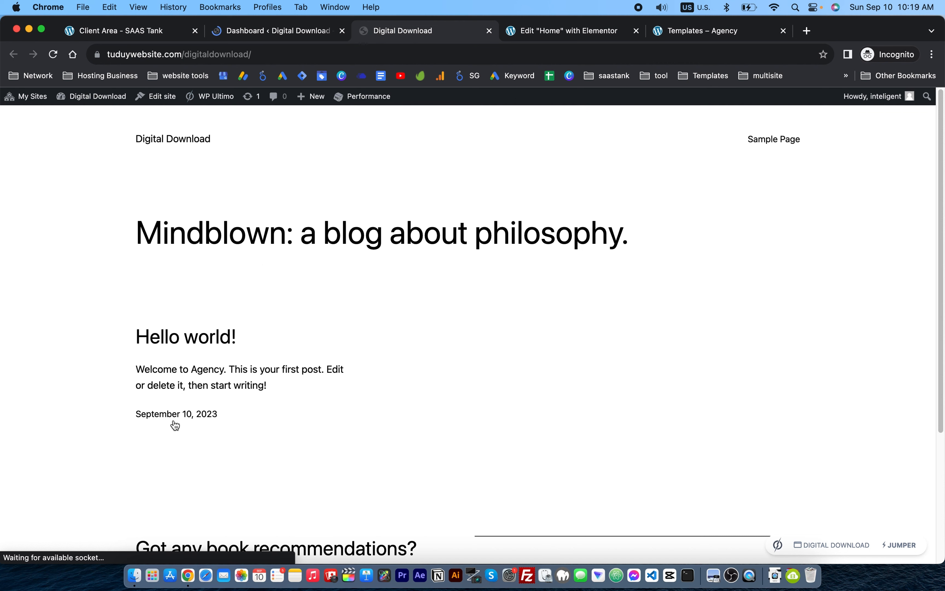
- Activate the Astra theme on the Digital Download site
left_click(280, 32)
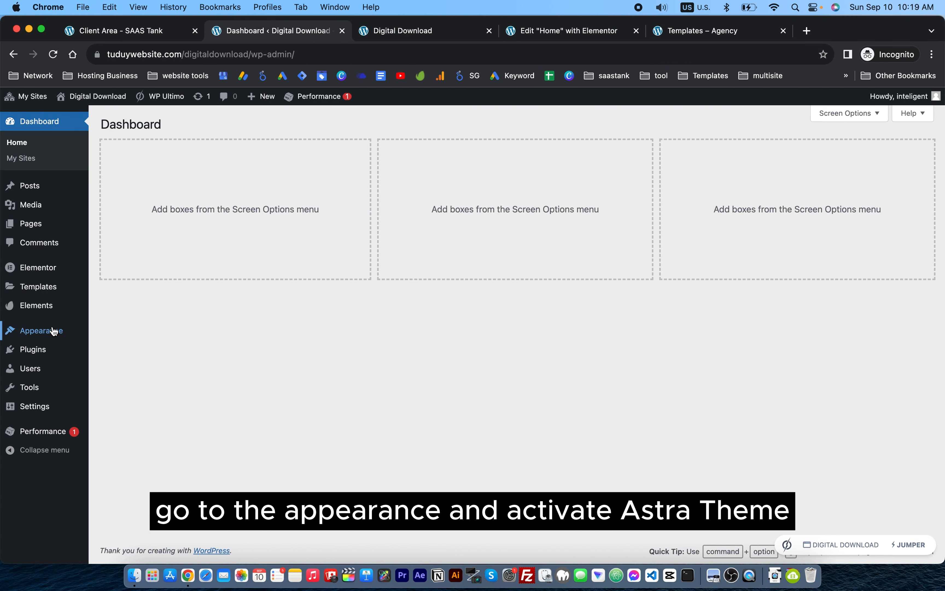
mouse_move(53, 330)
left_click(110, 334)
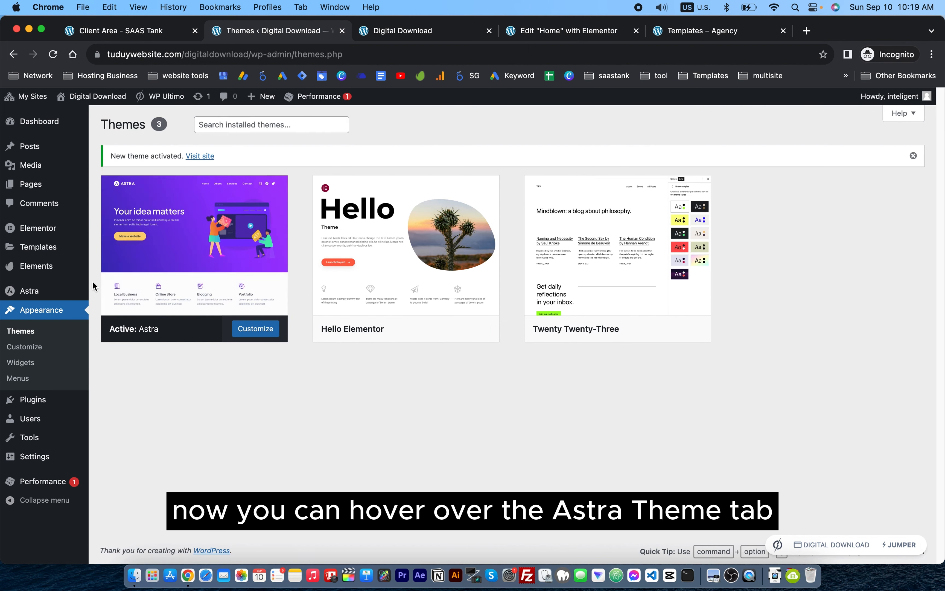
- Activate the Starter Templates plugin from the Astra dashboard and proceed to its page builder selection
mouse_move(58, 296)
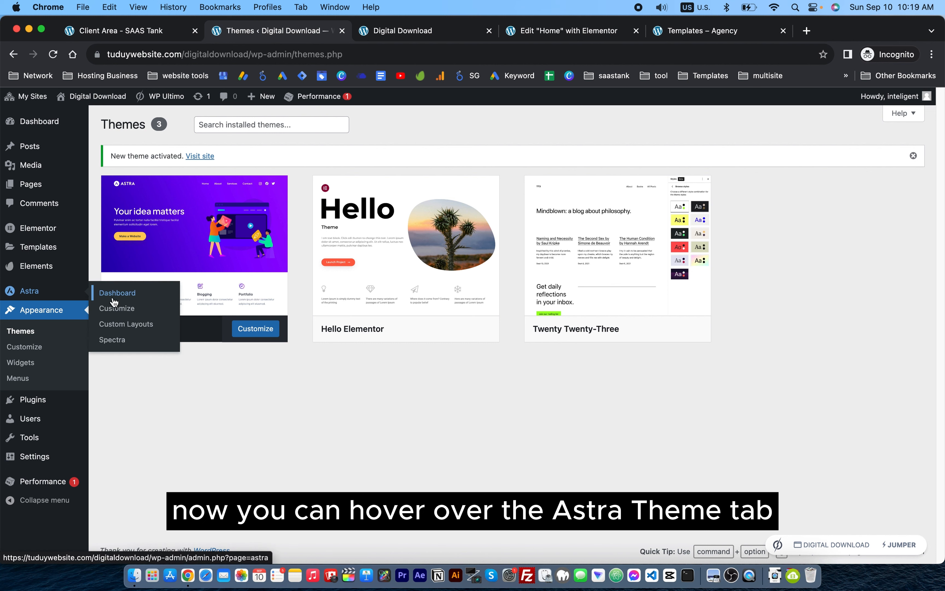
left_click(150, 299)
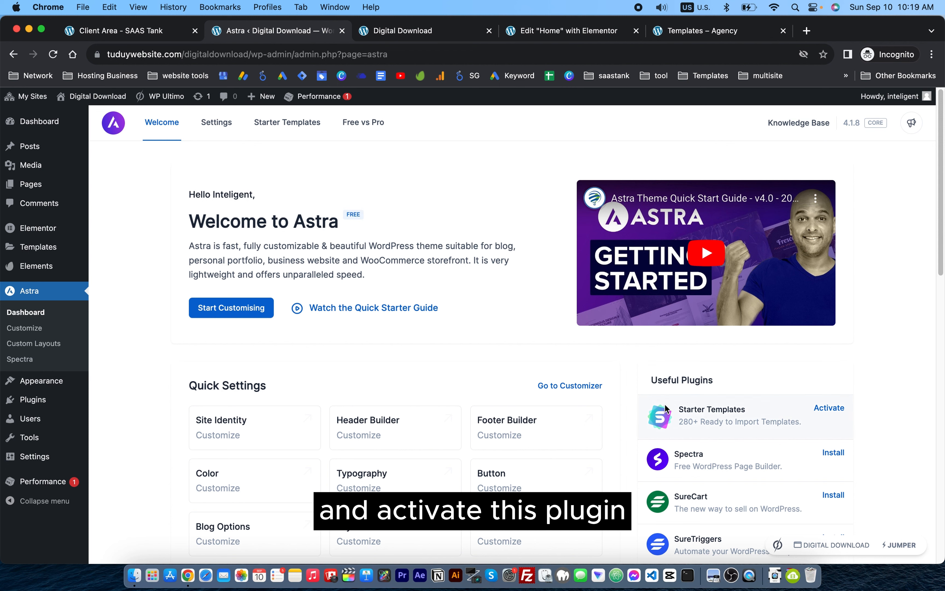
left_click(830, 408)
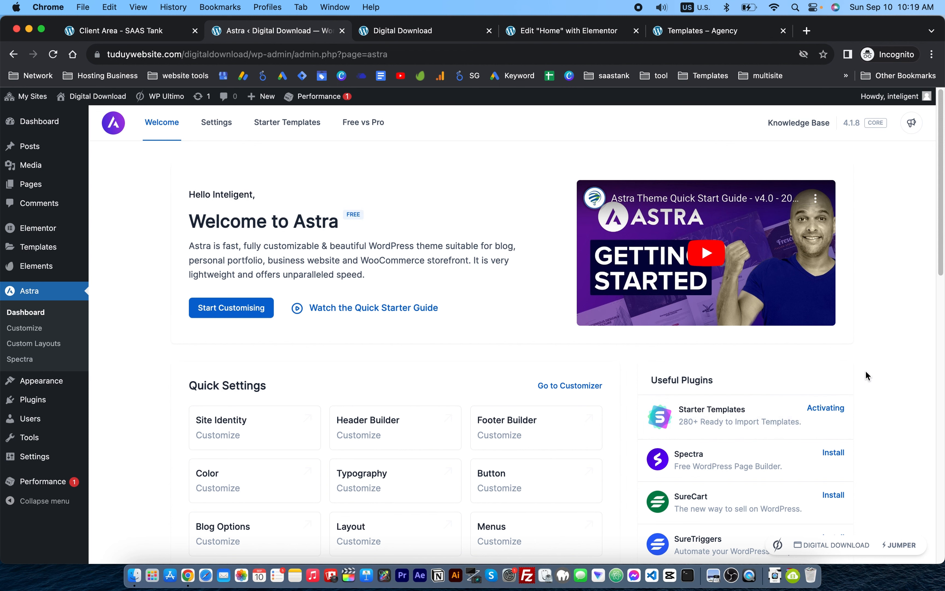
scroll(864, 369, "down", 3)
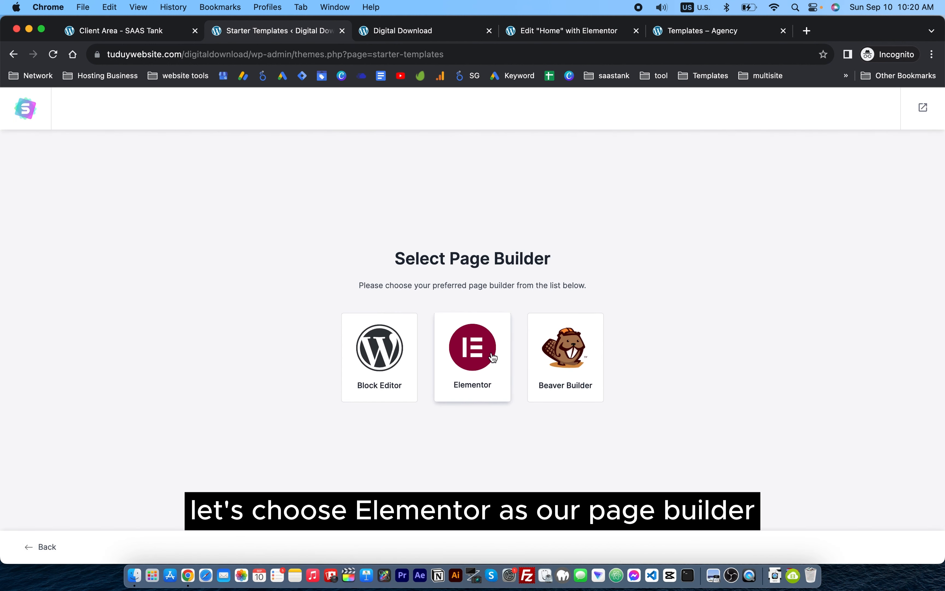
- Choose Elementor as the page builder and select the Digital Product Store starter template
left_click(493, 358)
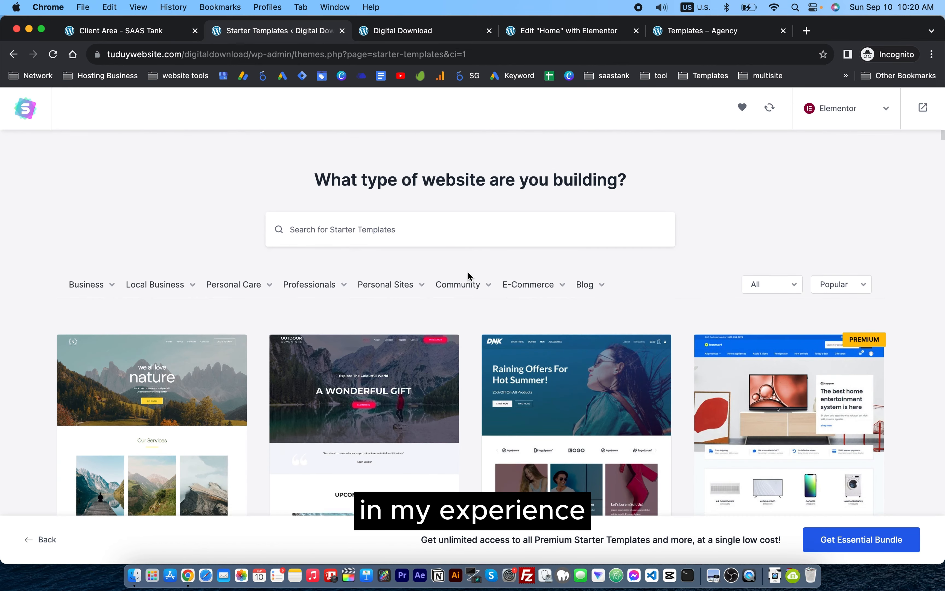
scroll(469, 275, "down", 15)
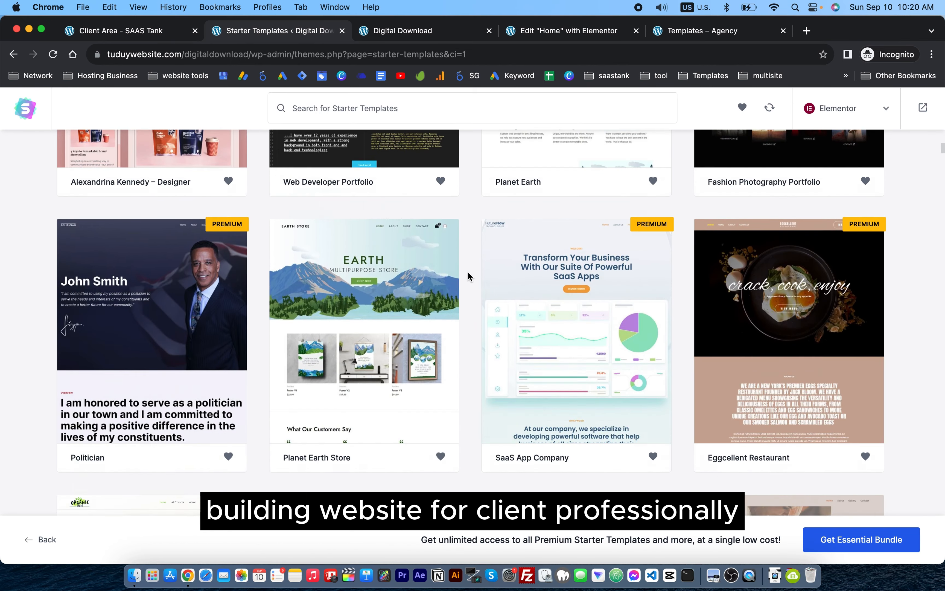
scroll(469, 276, "down", 10)
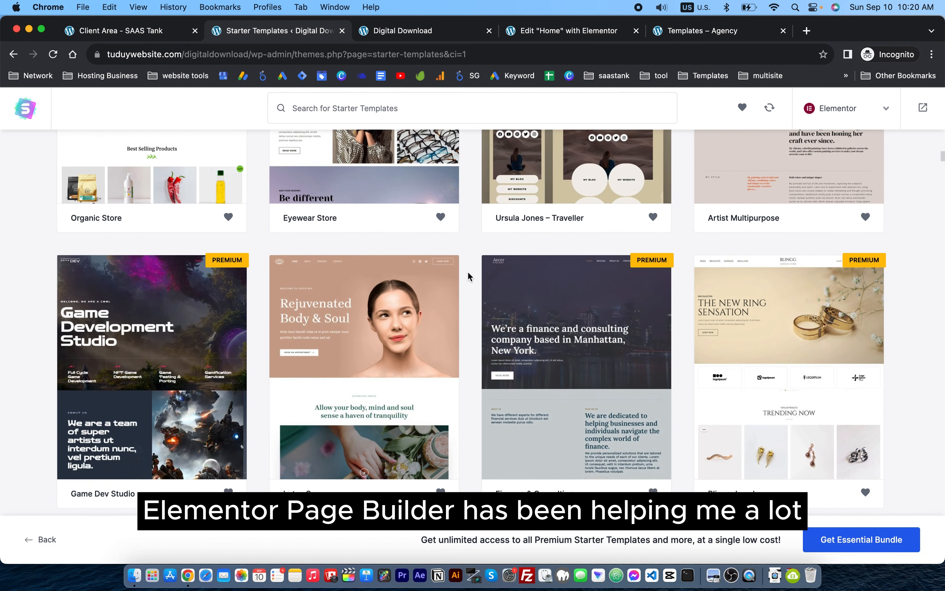
scroll(468, 276, "down", 10)
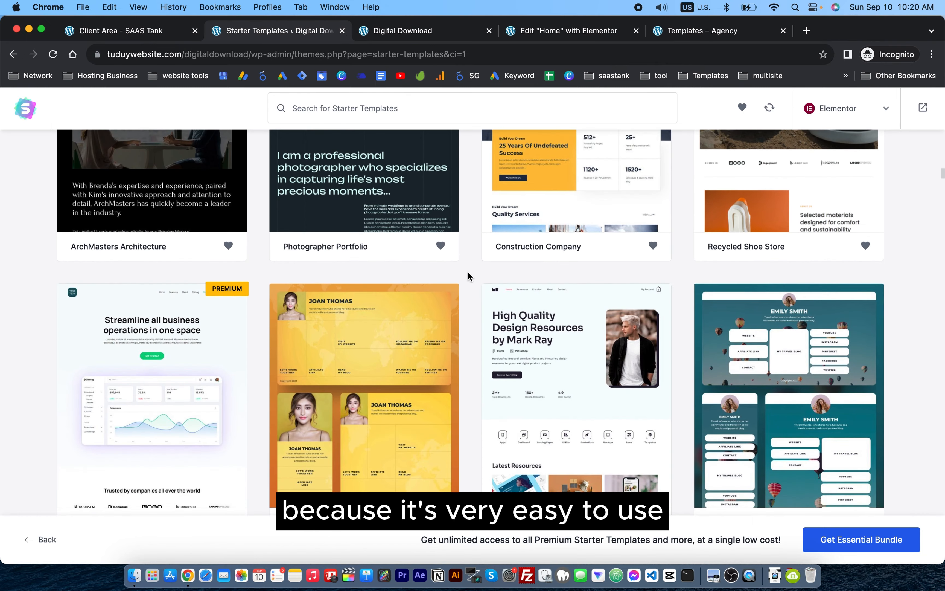
scroll(468, 275, "down", 5)
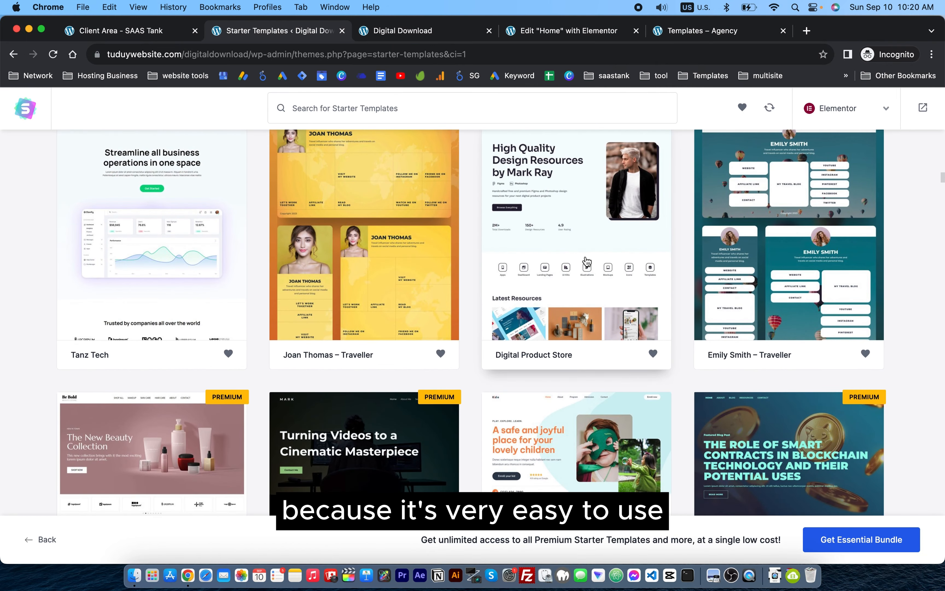
left_click(586, 261)
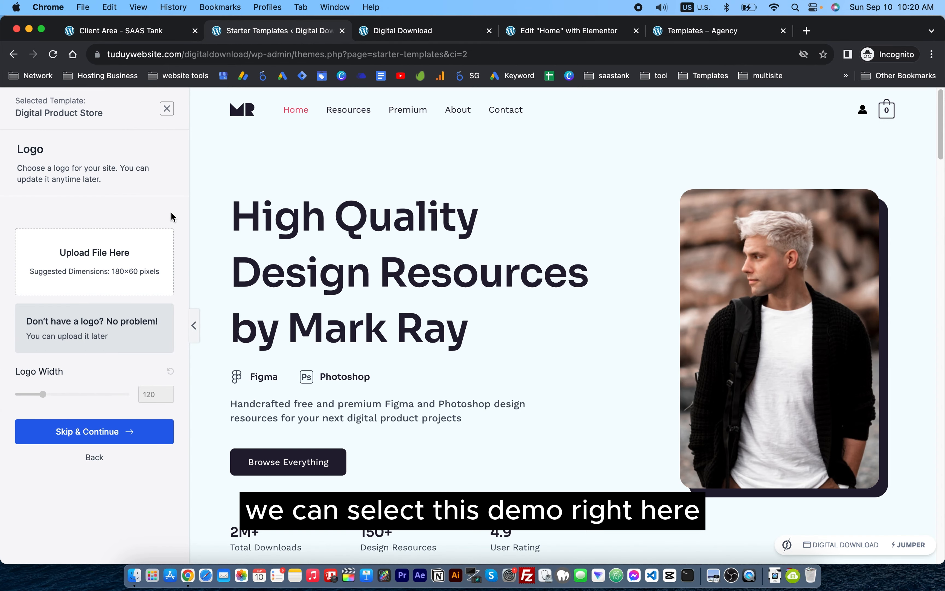
- Examine the Digital Product Store demo's home page and its Multi-Purpose eCommerce Template product page
scroll(468, 297, "down", 10)
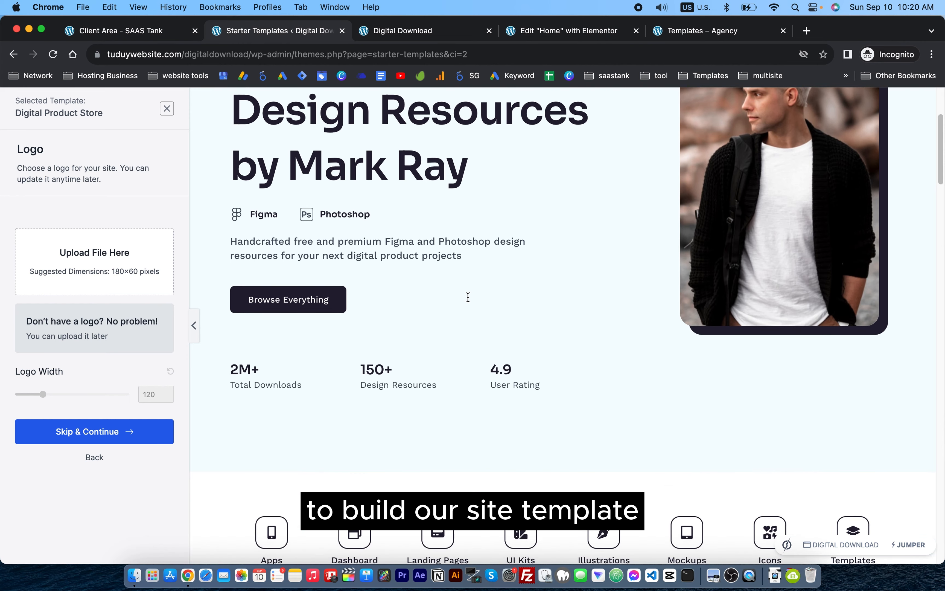
scroll(467, 296, "down", 4)
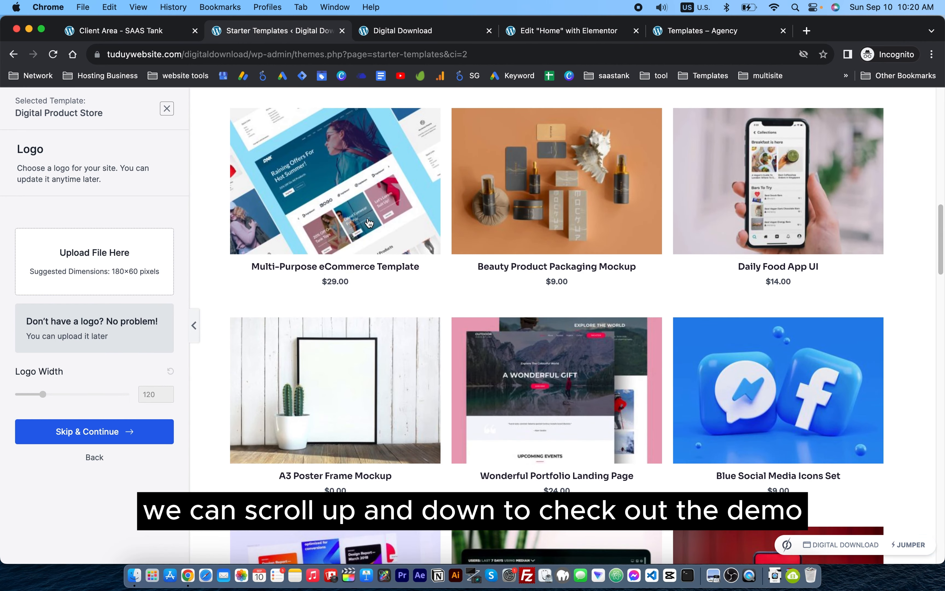
left_click(408, 252)
scroll(441, 372, "down", 10)
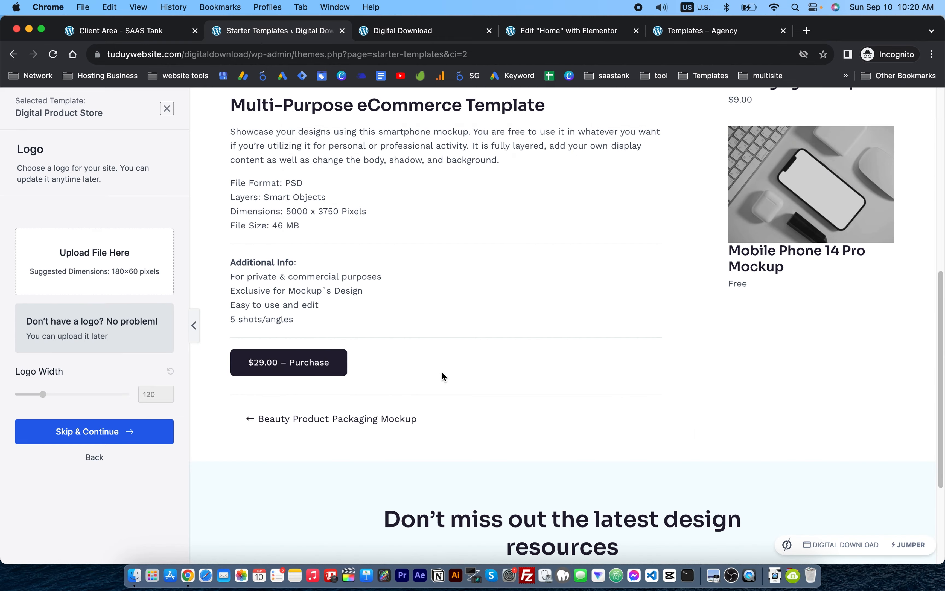
scroll(435, 369, "up", 10)
left_click(296, 110)
scroll(371, 268, "down", 15)
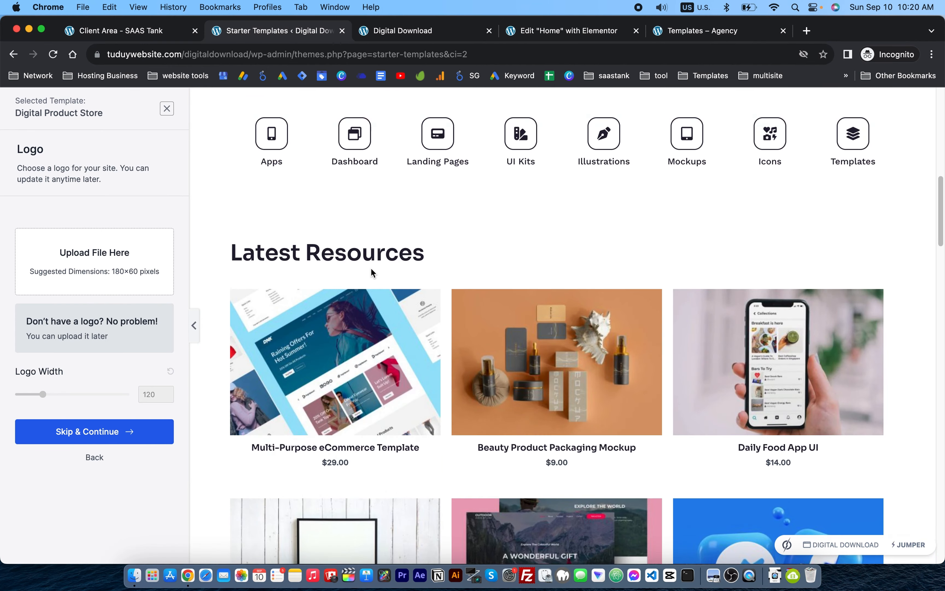
- Finish the Digital Product Store setup without a logo, keeping the default colors and fonts, and build the website
scroll(373, 268, "down", 6)
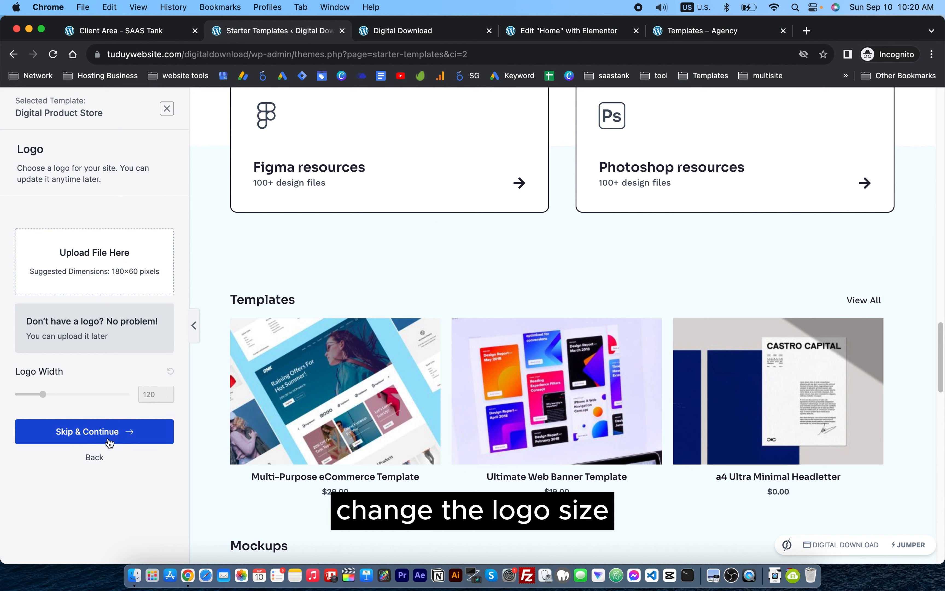
left_click(114, 432)
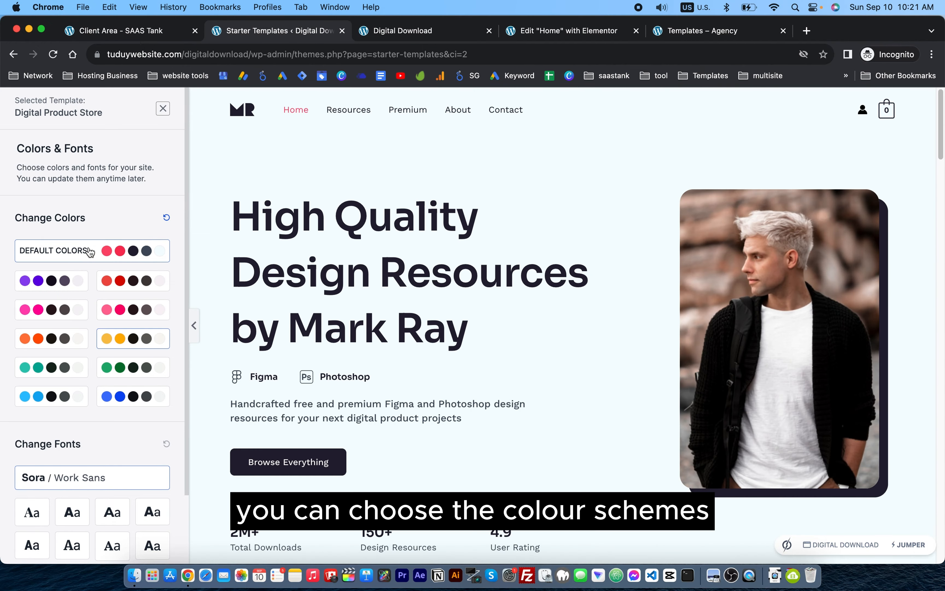
scroll(131, 398, "down", 3)
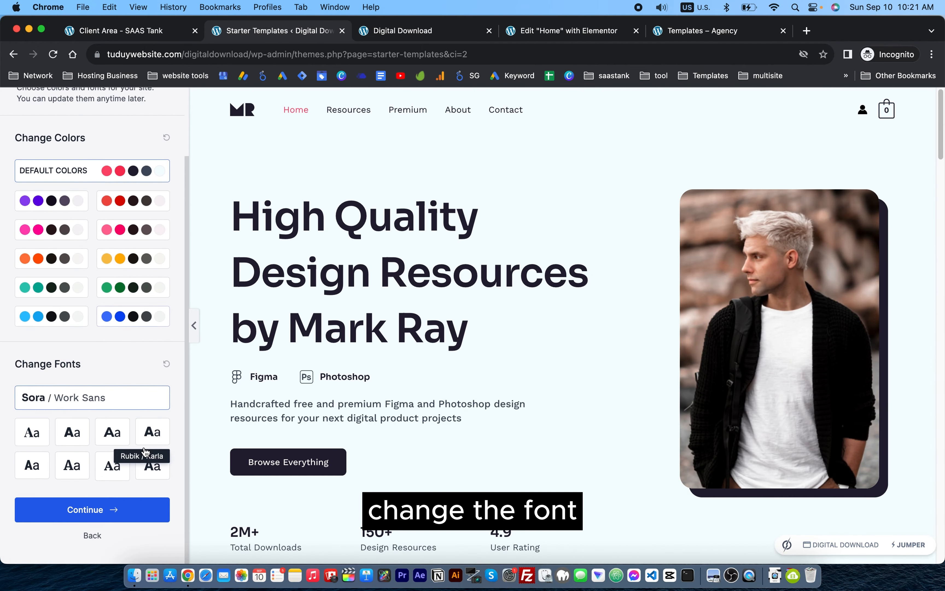
left_click(139, 511)
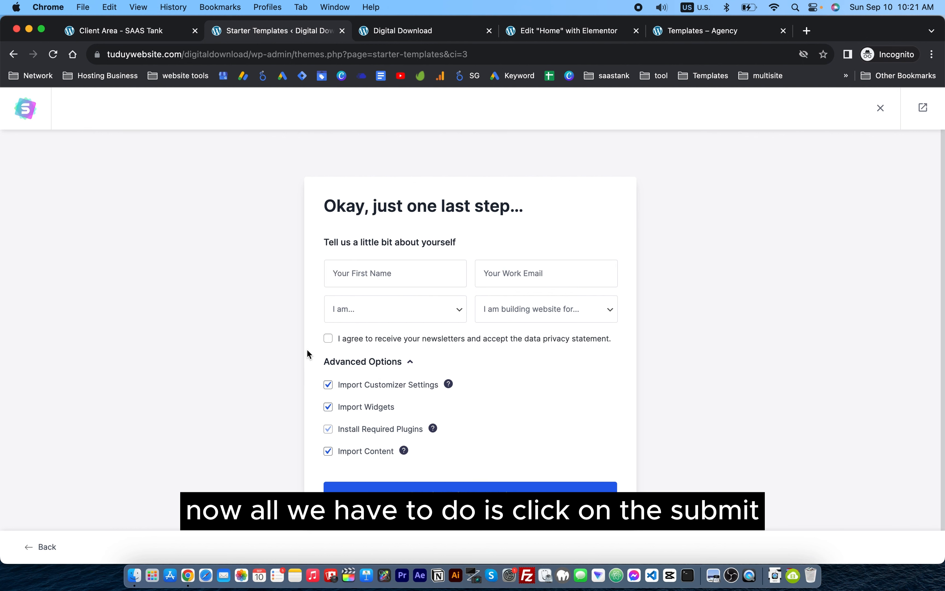
scroll(311, 384, "down", 1)
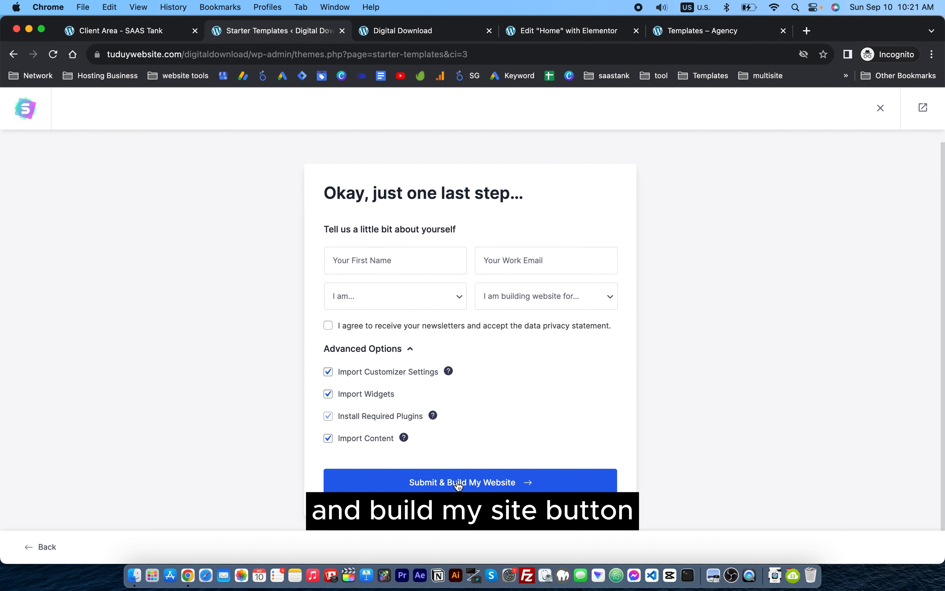
left_click(478, 485)
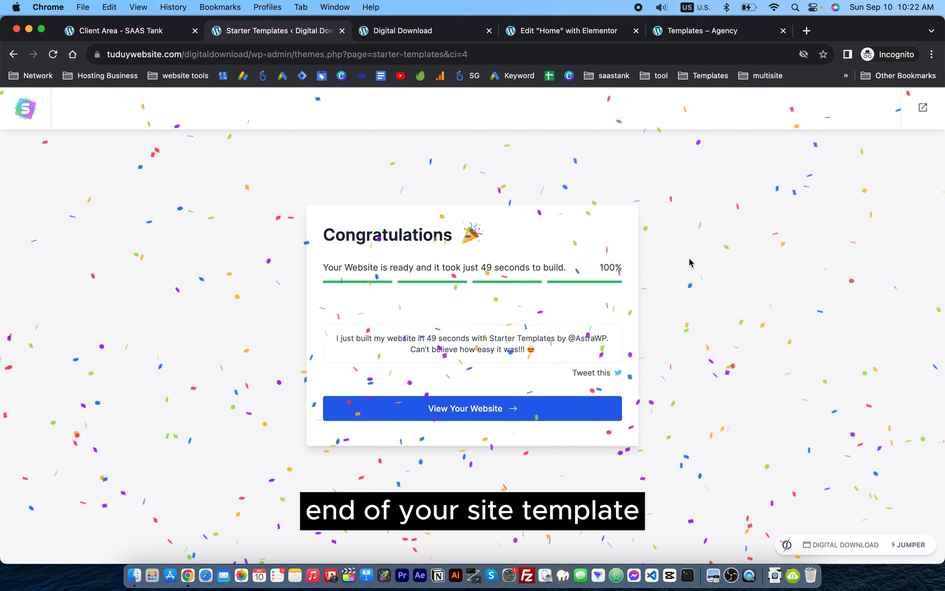
- Examine the finished website's home page and its Beauty Product Packaging Mockup product page, trying the $9.00 purchase option
left_click(461, 405)
scroll(378, 332, "down", 8)
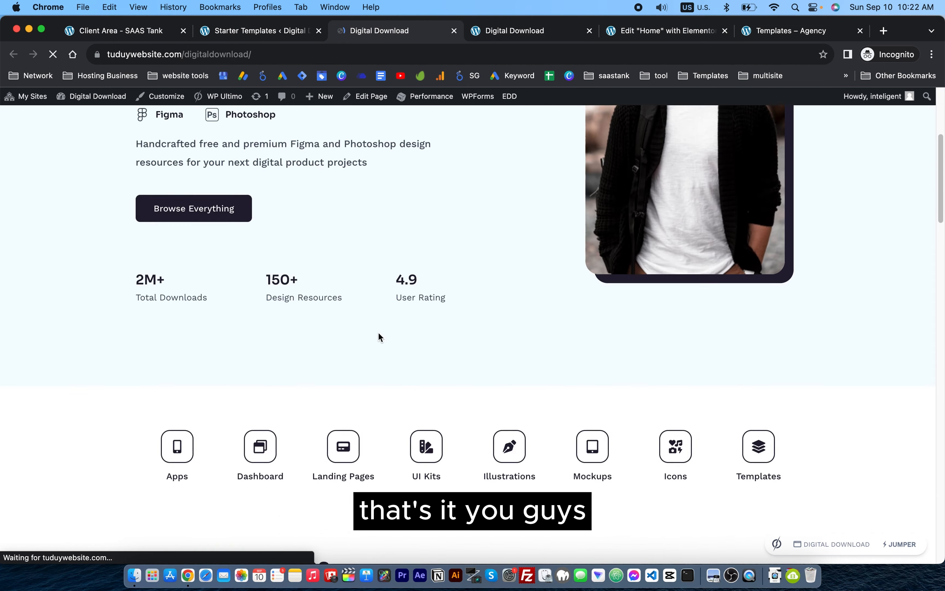
left_click(460, 276)
scroll(570, 290, "down", 10)
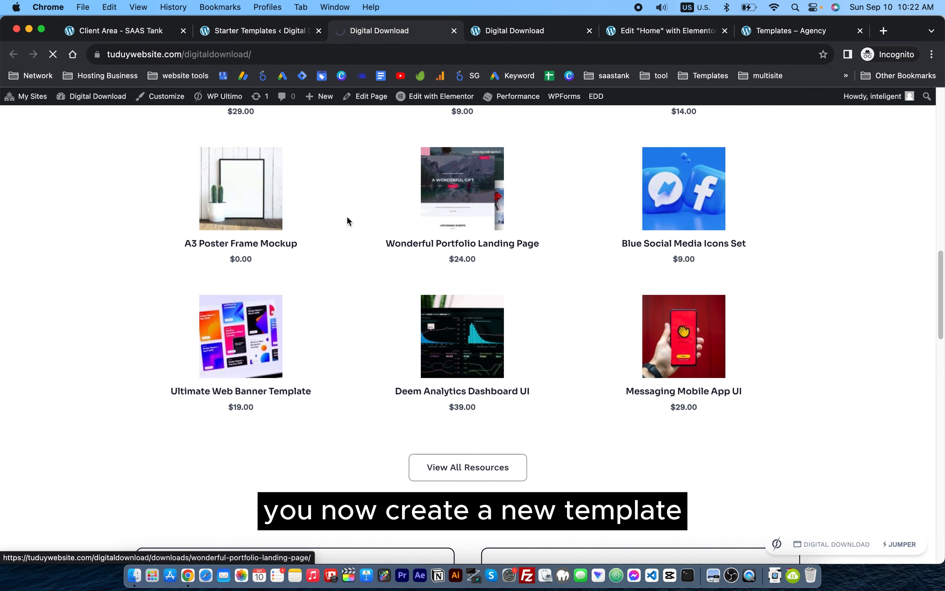
scroll(535, 378, "down", 5)
scroll(533, 374, "down", 10)
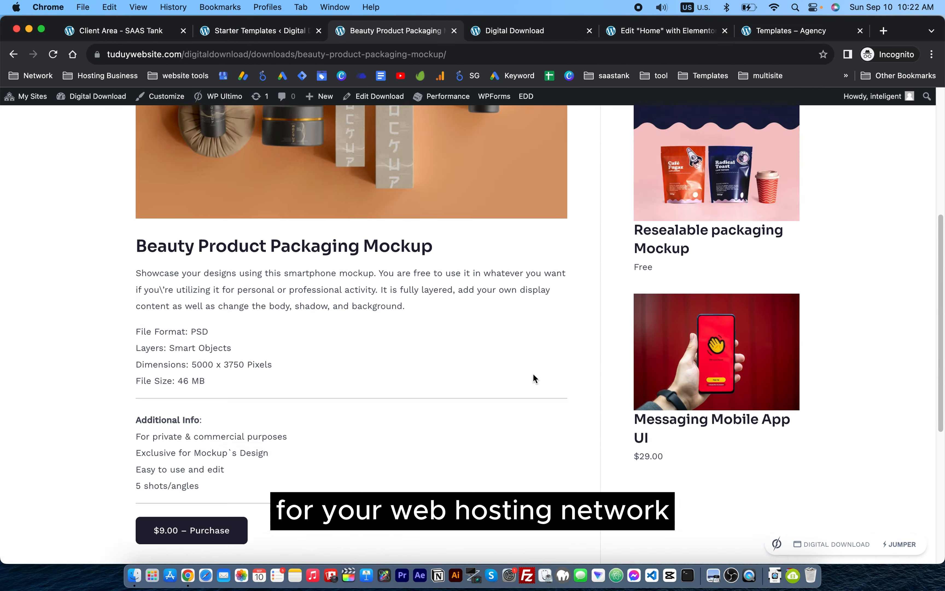
left_click(204, 436)
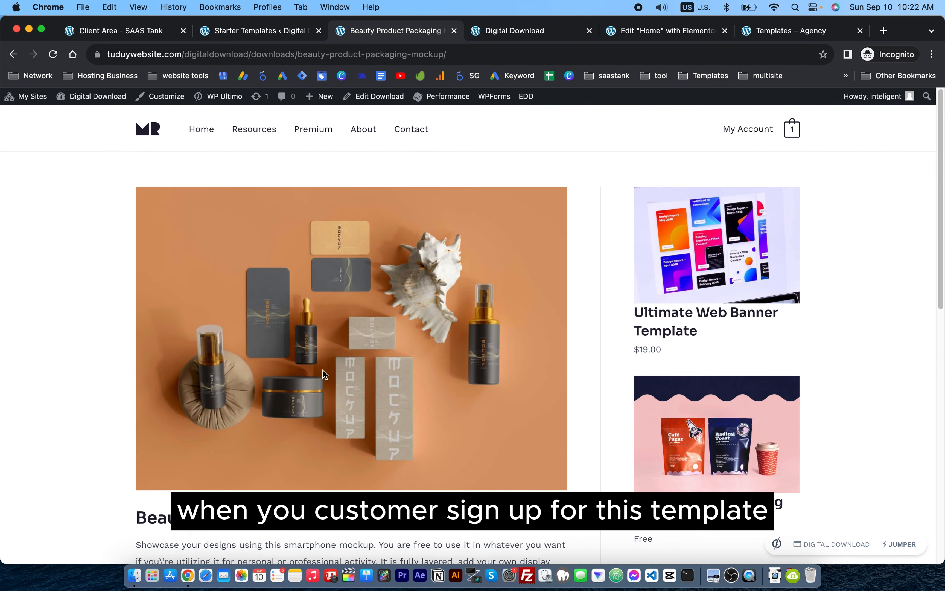
scroll(282, 376, "down", 10)
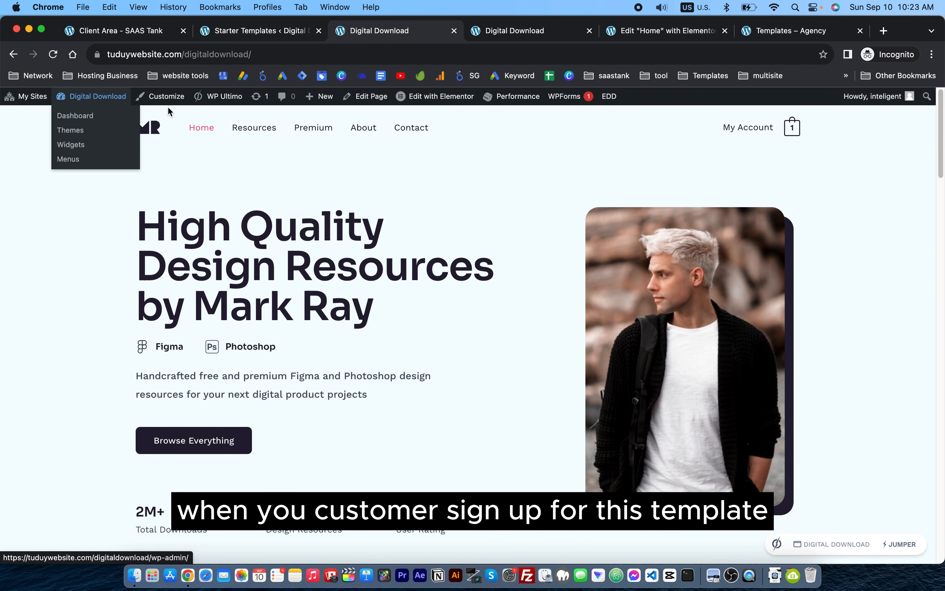
- Go to WP Ultimo's checkout forms in the network admin, dismiss the introduction tour, and open the Registration Form for editing
mouse_move(223, 100)
left_click(231, 119)
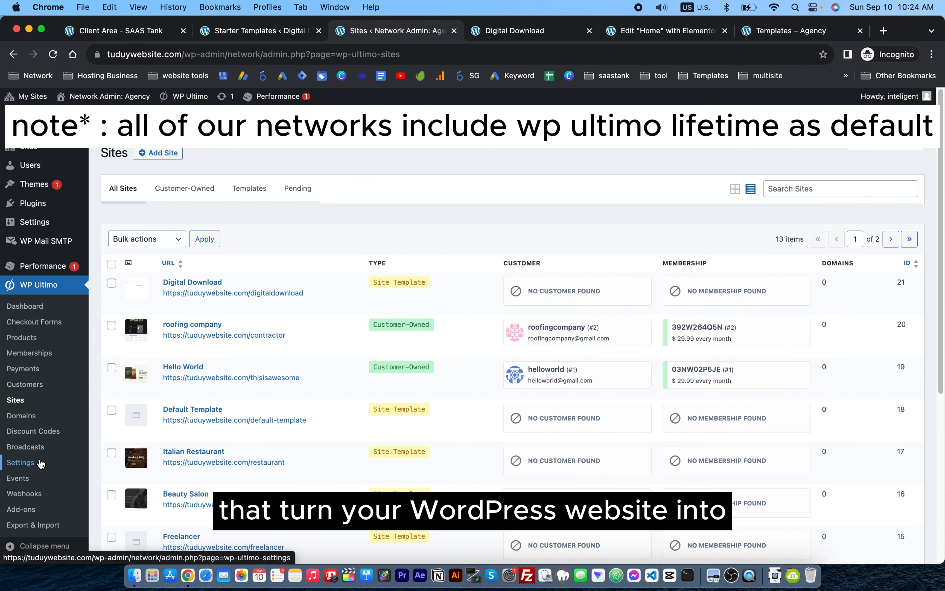
left_click(47, 323)
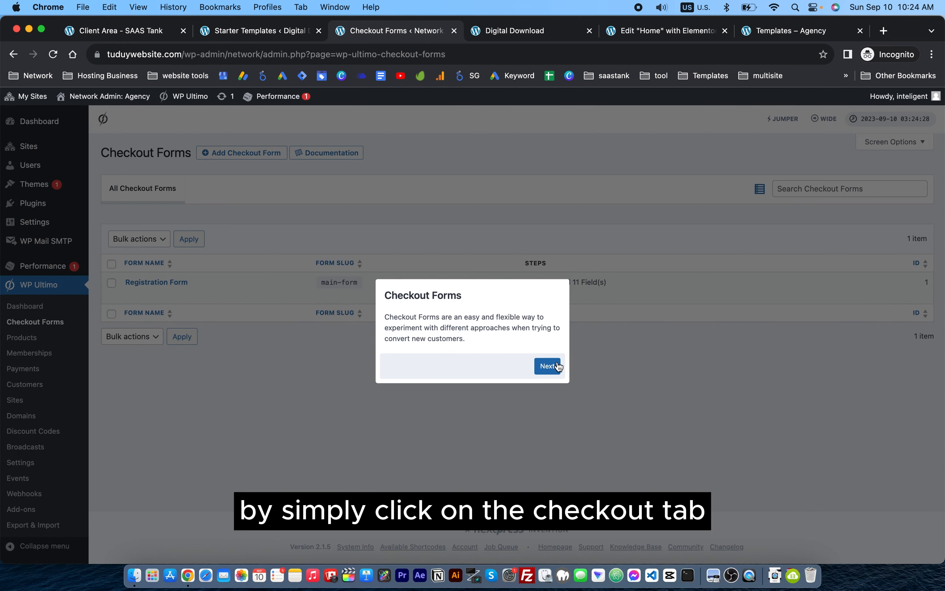
left_click(548, 366)
left_click(466, 217)
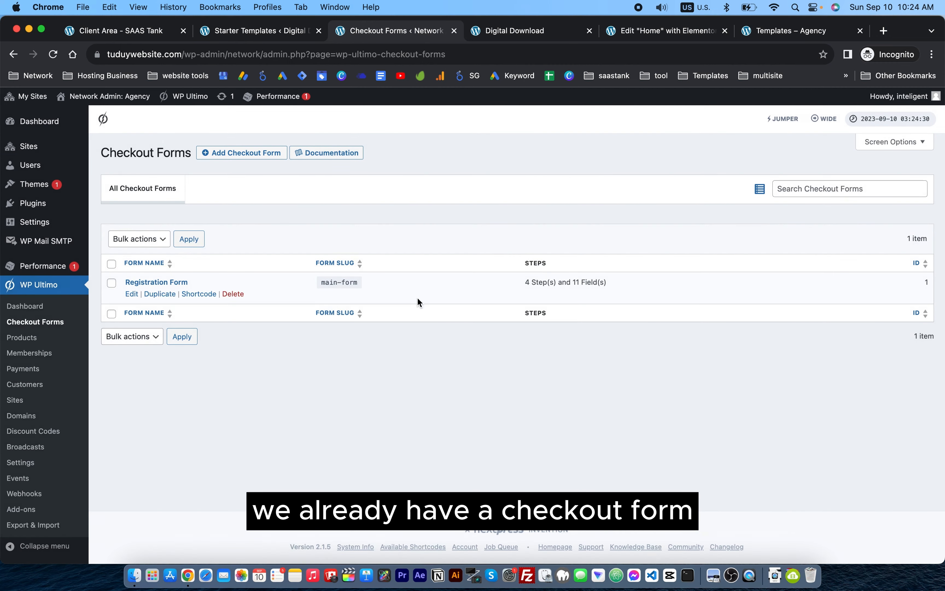
left_click(132, 293)
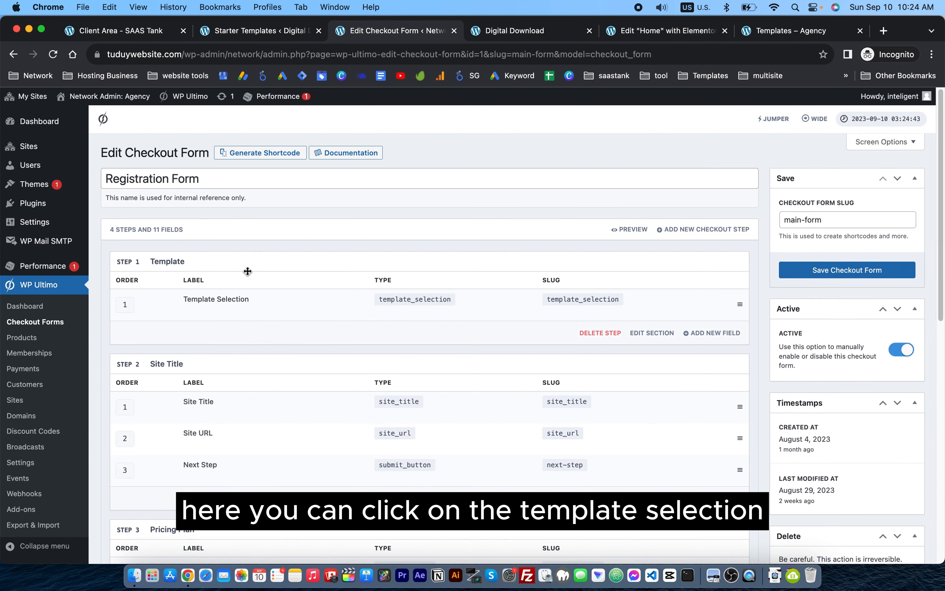
- Set the Template Selection field to Select by names with Digital Download added to its template sites, and save the checkout form
left_click(190, 311)
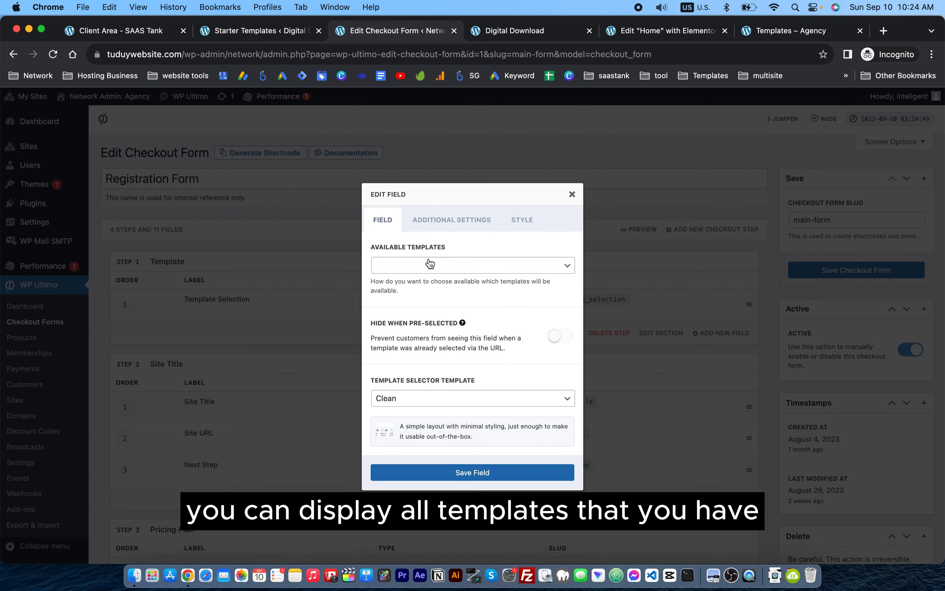
left_click(429, 264)
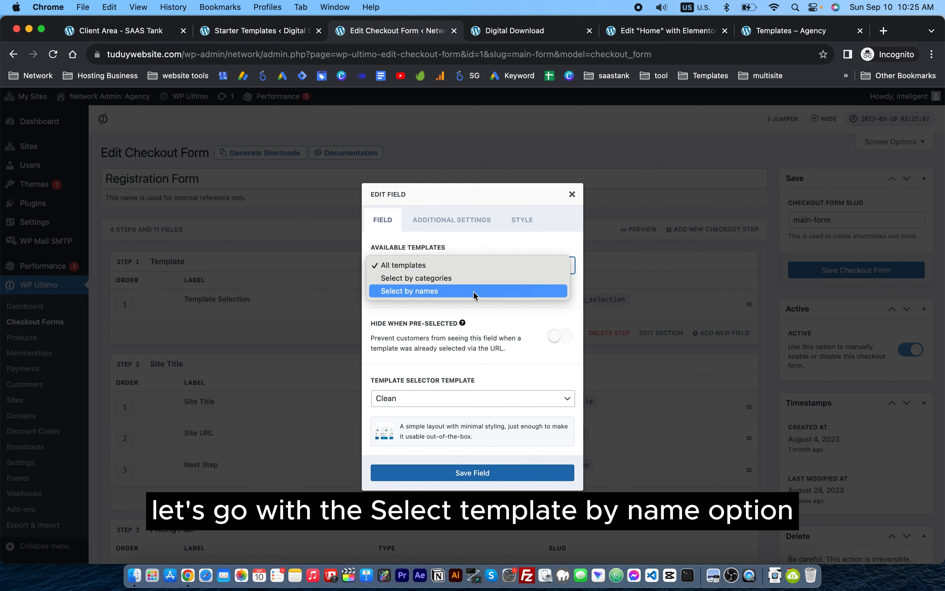
left_click(473, 291)
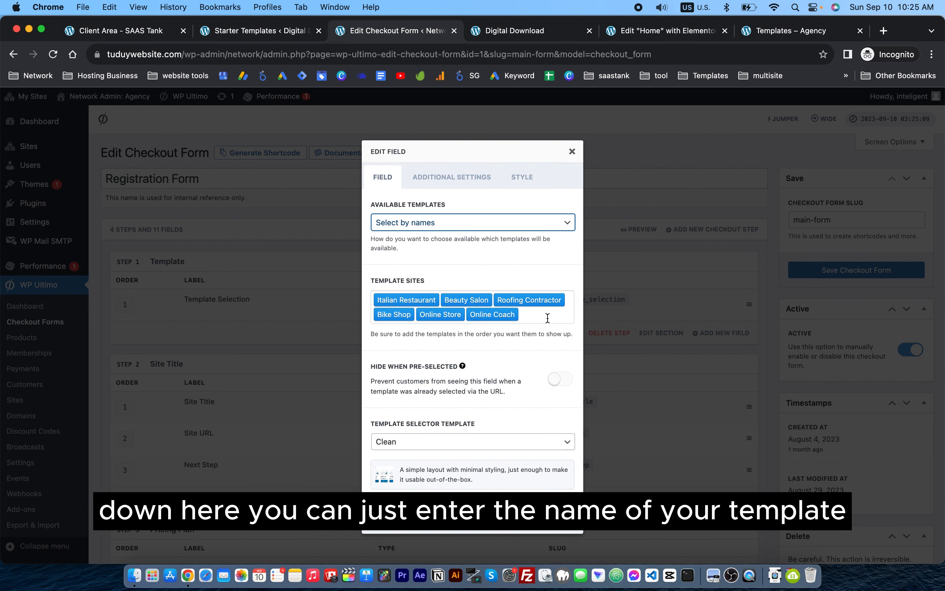
left_click(548, 319)
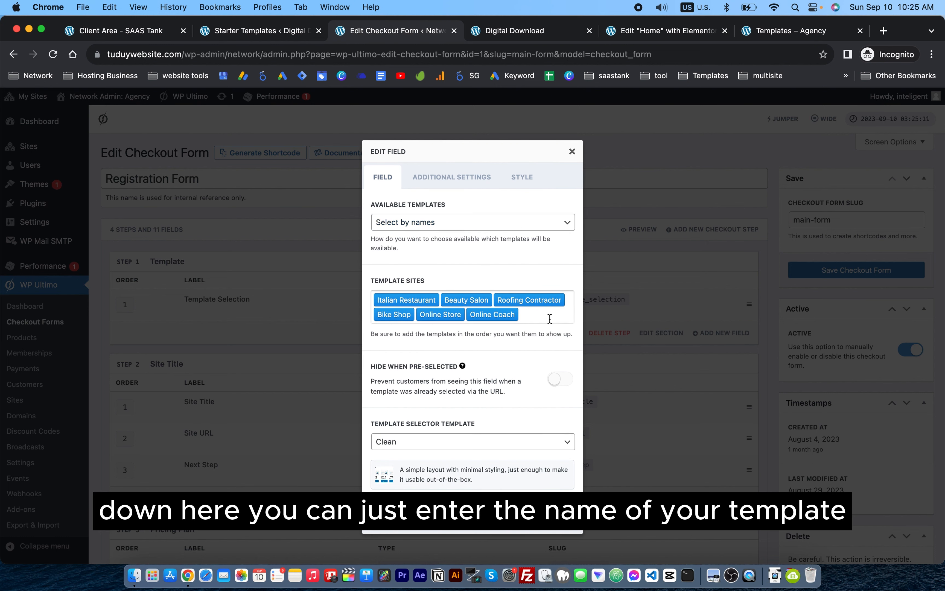
type("digital")
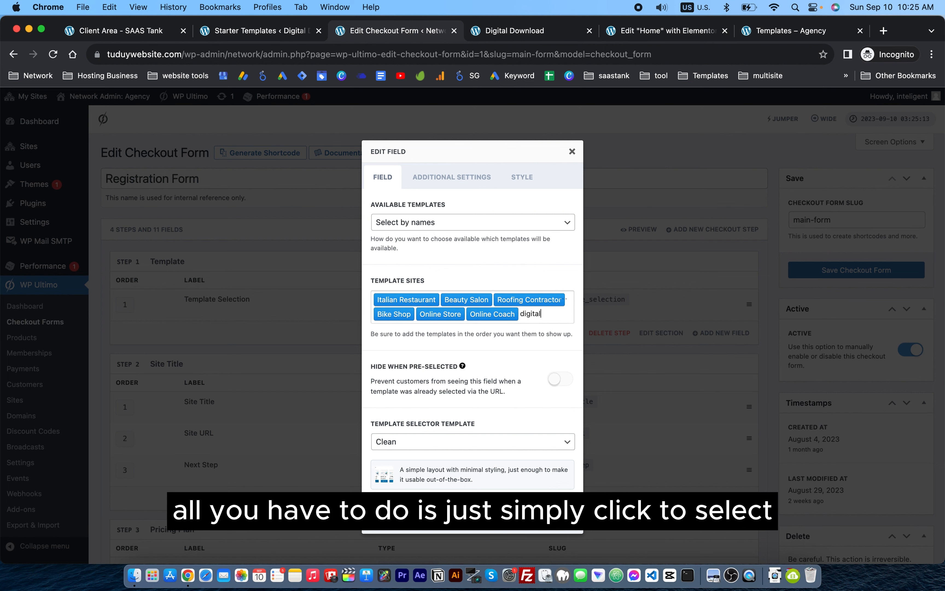
left_click(486, 338)
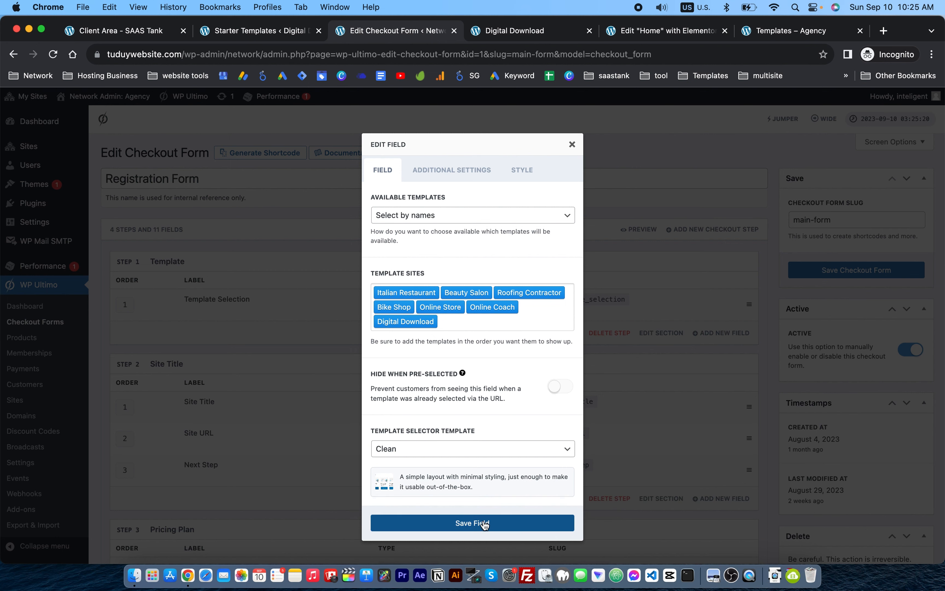
left_click(484, 523)
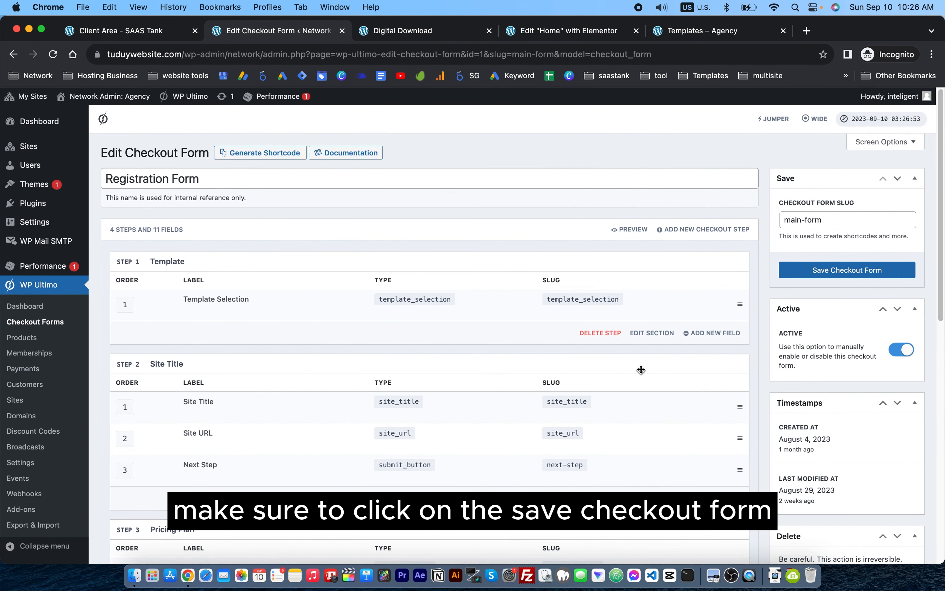
left_click(878, 275)
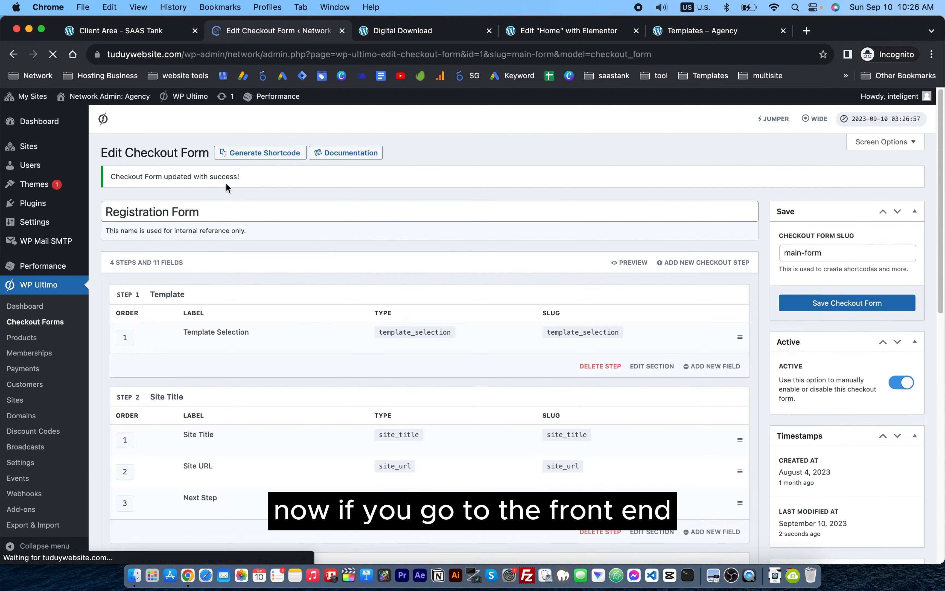
- View the Agency site's front-end template library and examine the thumbnails of the offered templates
left_click(143, 110)
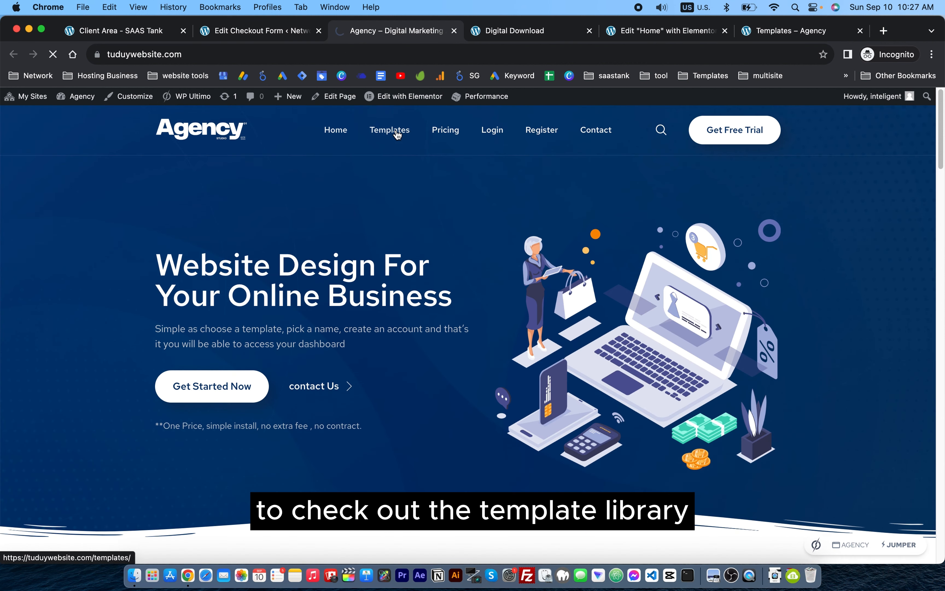
left_click(397, 133)
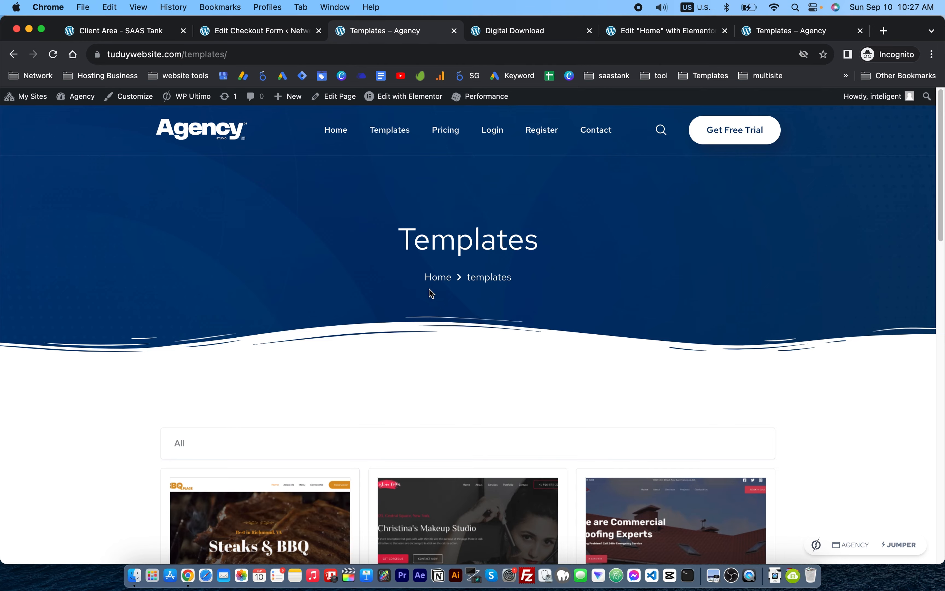
scroll(432, 301, "down", 5)
scroll(430, 301, "down", 18)
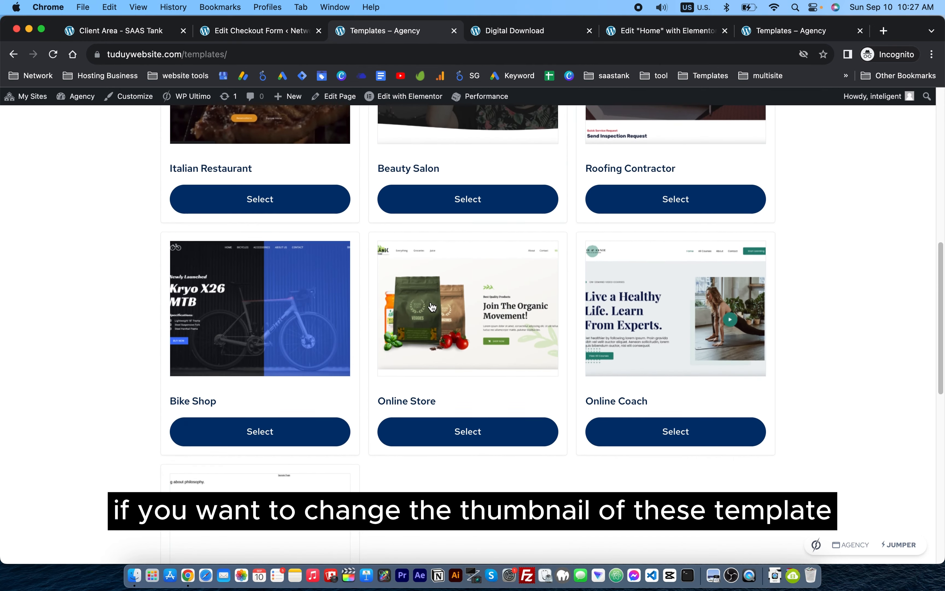
scroll(432, 307, "down", 1)
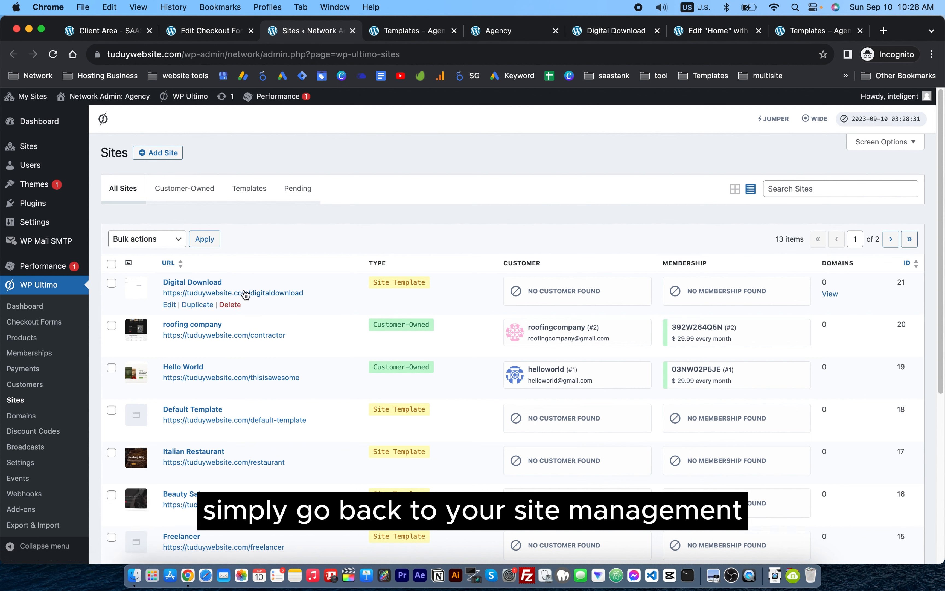
- Open the Digital Download site for editing, with WP Ultimo settings in a background tab, and bring up its site image selection
left_click(169, 305)
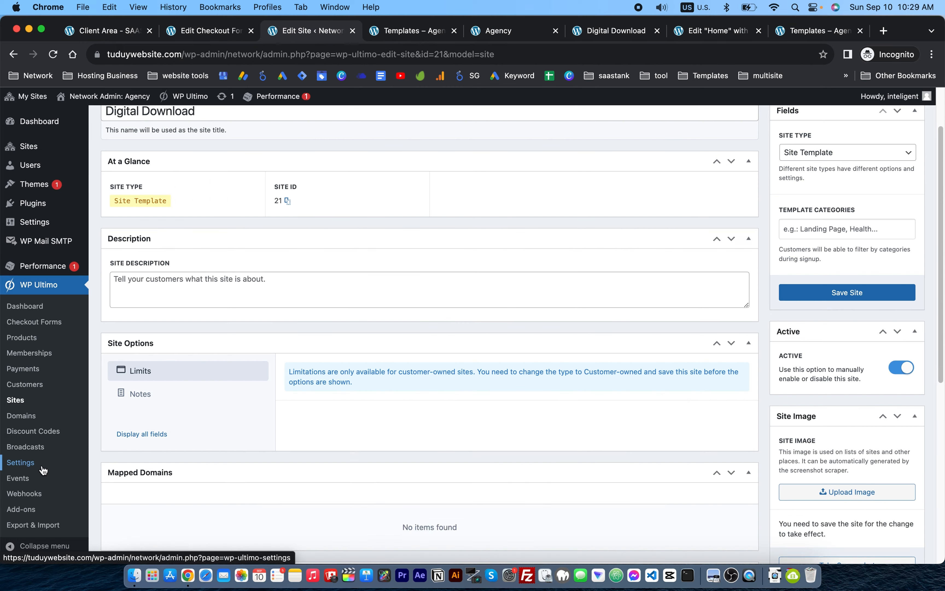
left_click(40, 465, "super")
scroll(860, 449, "down", 4)
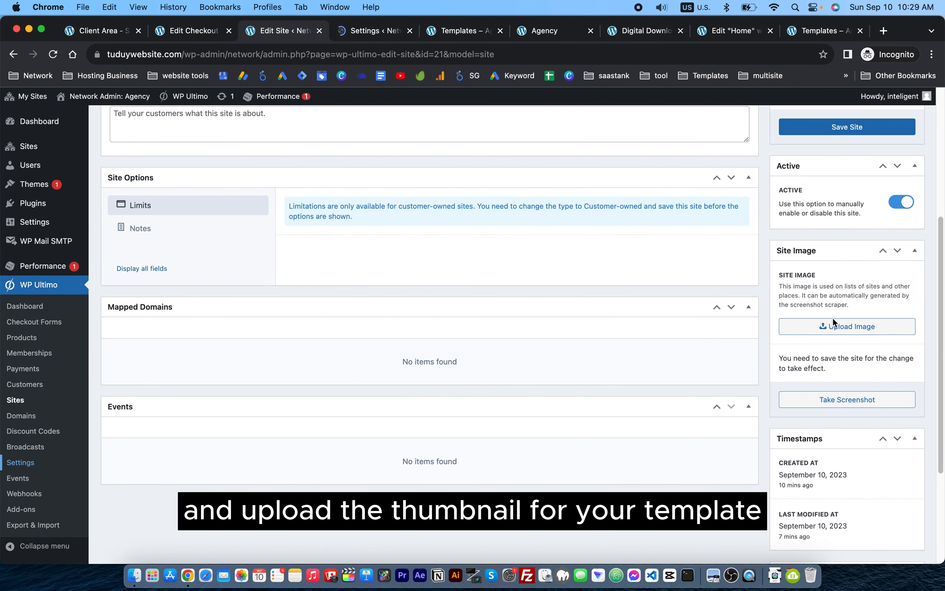
left_click(824, 328)
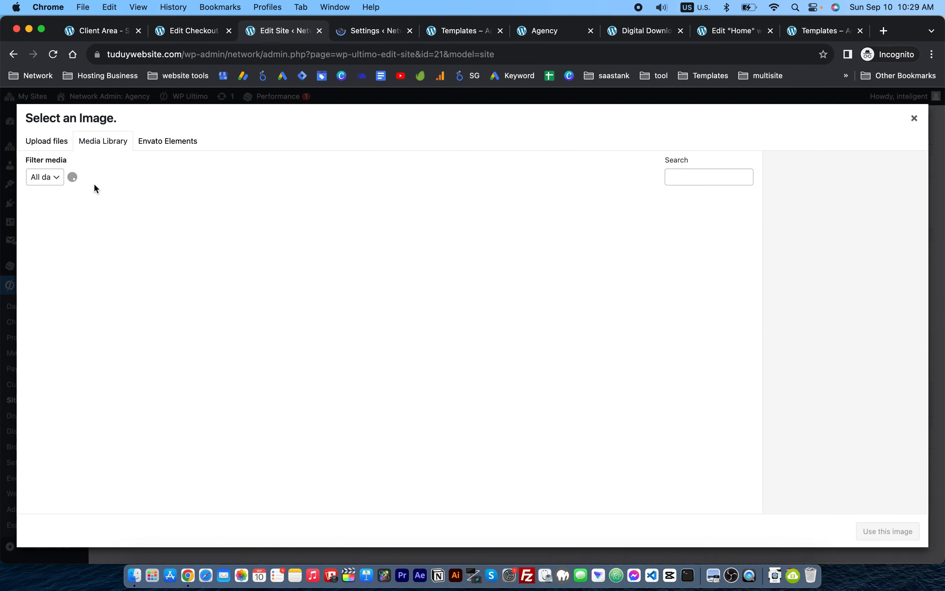
- Capture a screenshot of the Digital Download template preview, cropped to the page content below the preview bar
left_click(545, 31)
key("super+space")
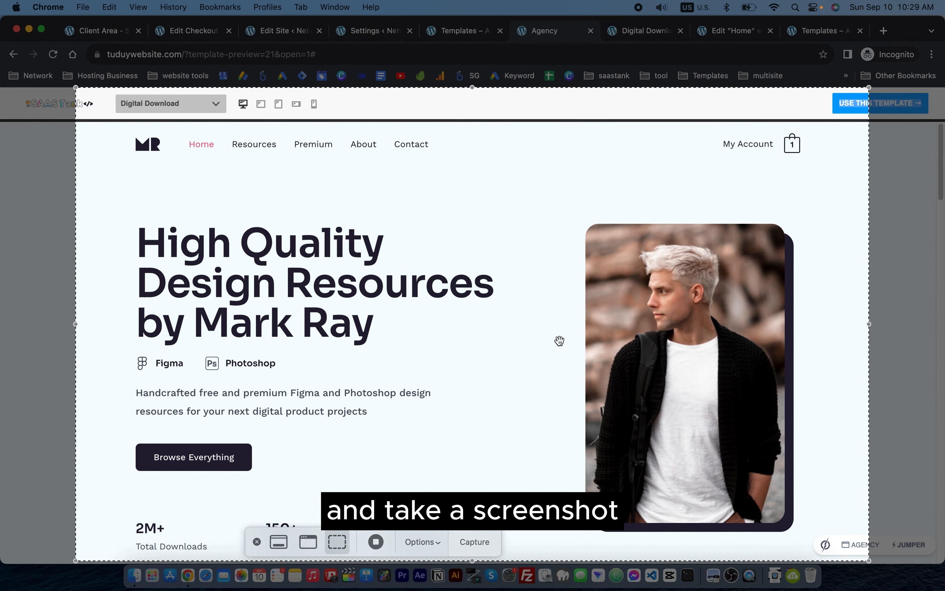
left_click_drag(472, 87, 468, 120)
left_click_drag(869, 340, 814, 340)
left_click_drag(471, 391, 494, 391)
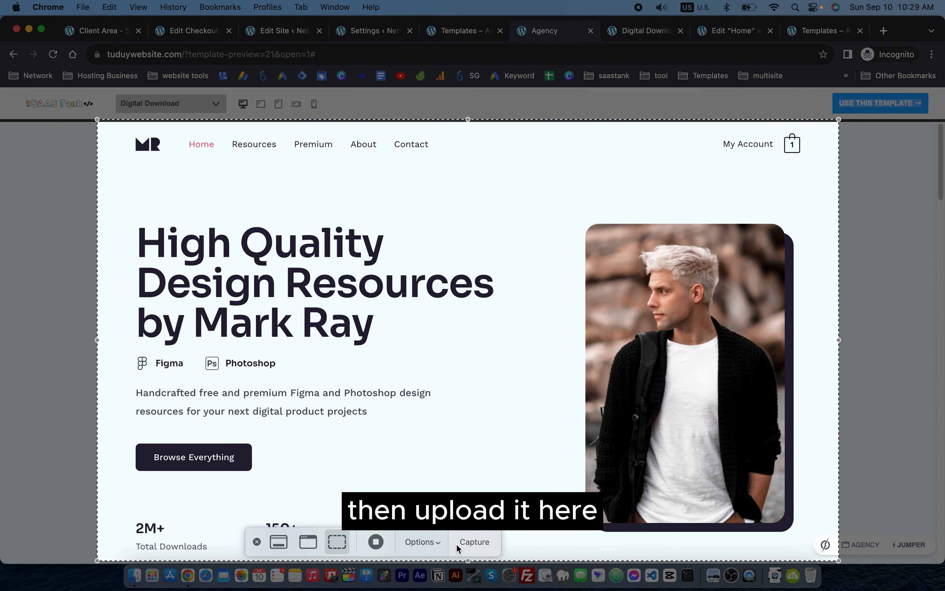
left_click(474, 541)
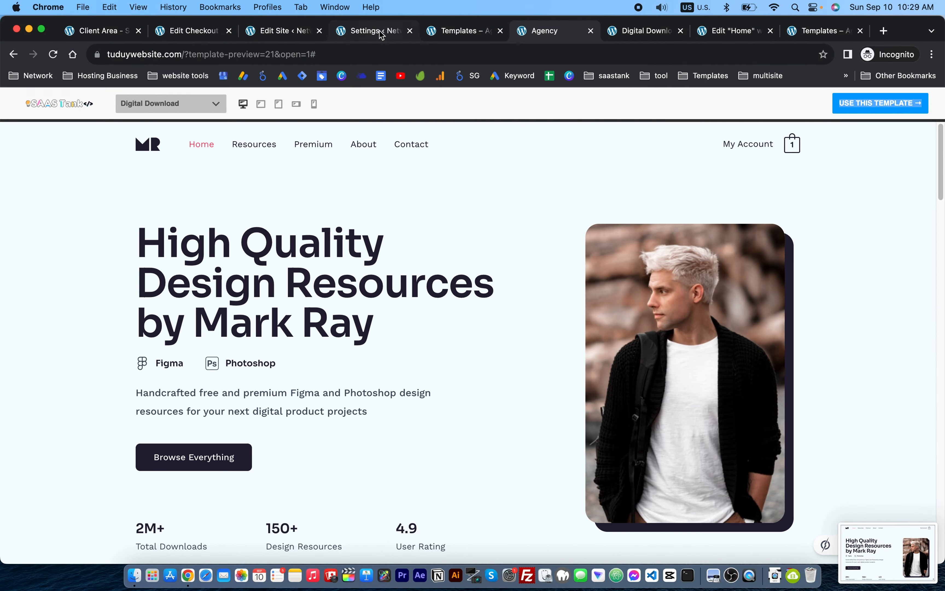
- Upload the new template screenshot from the Desktop into the Digital Download site's image selection
left_click(281, 31)
left_click(46, 141)
left_click(472, 319)
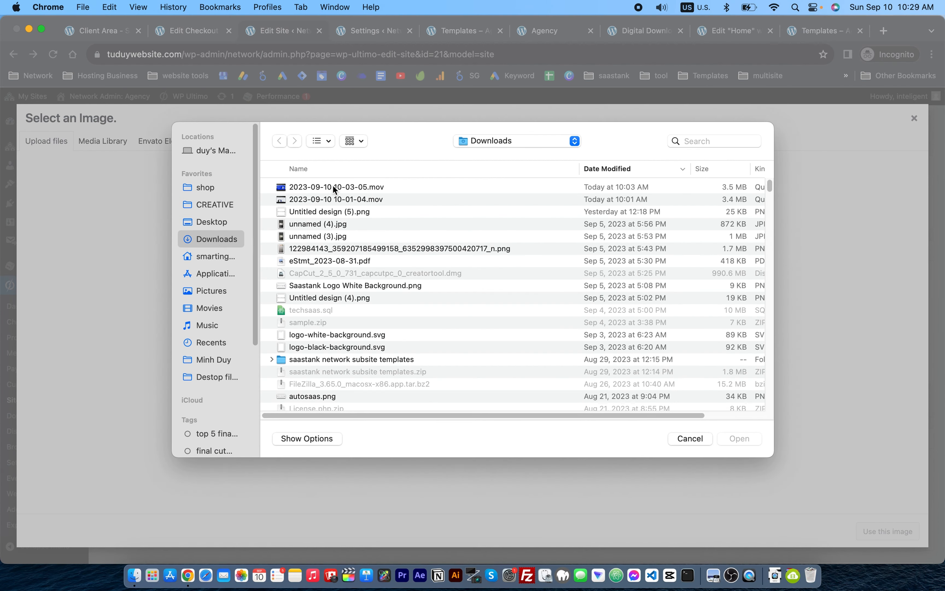
left_click(211, 221)
double_click(332, 187)
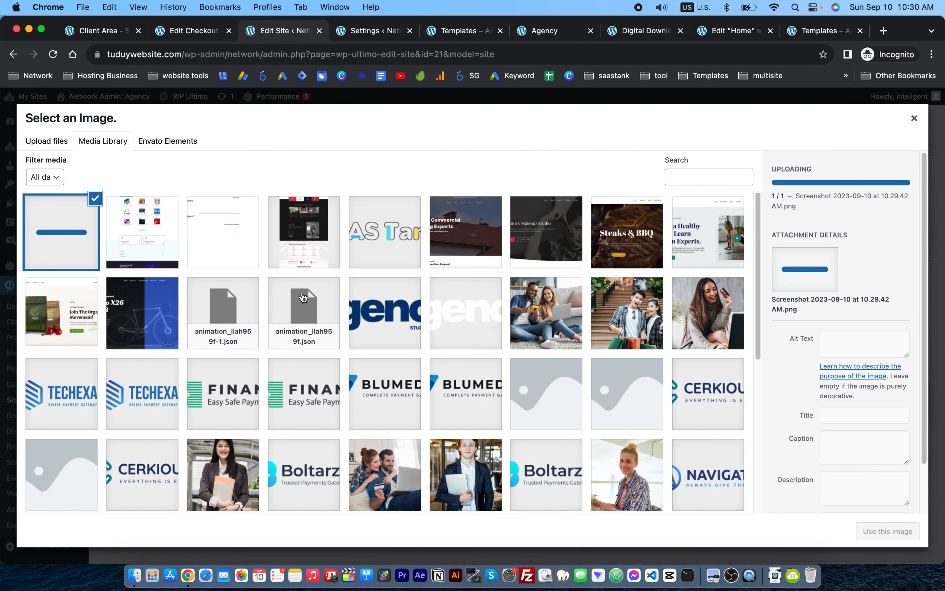
- Set the uploaded screenshot as the Digital Download site's image and save the site
left_click(887, 530)
left_click(891, 119)
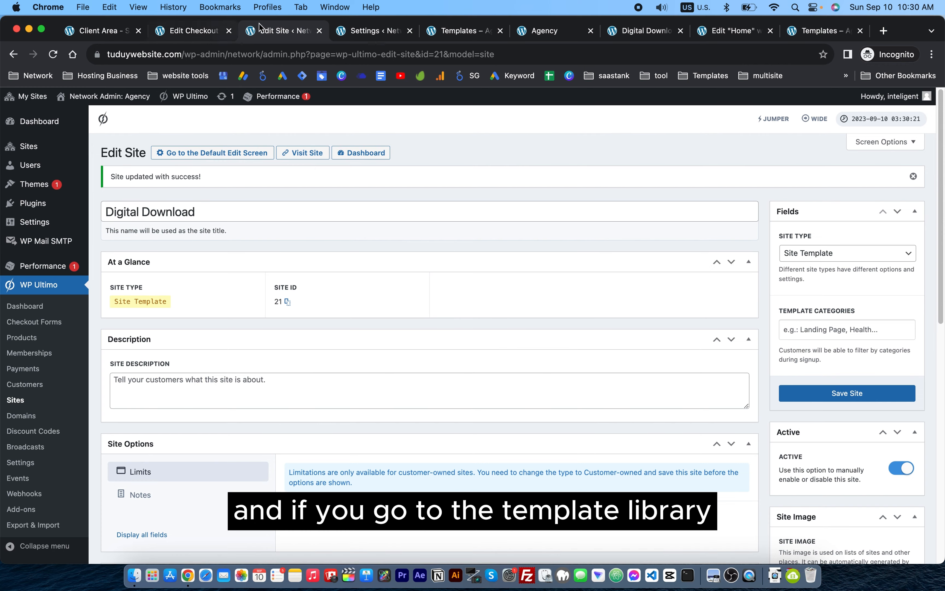
- Reload the Agency site's front-end template library and check the Digital Download template's thumbnail
left_click(464, 30)
key("super+r")
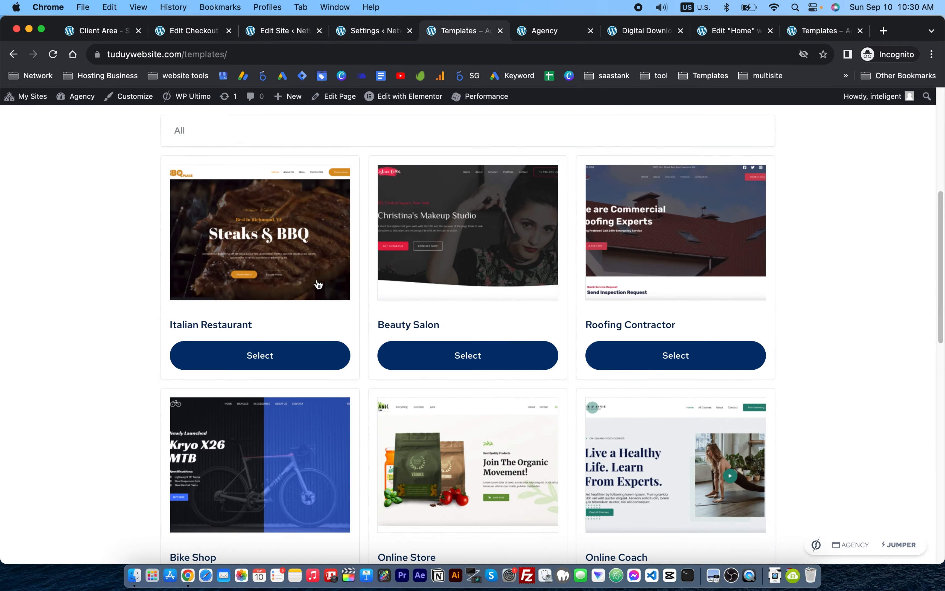
scroll(318, 284, "down", 10)
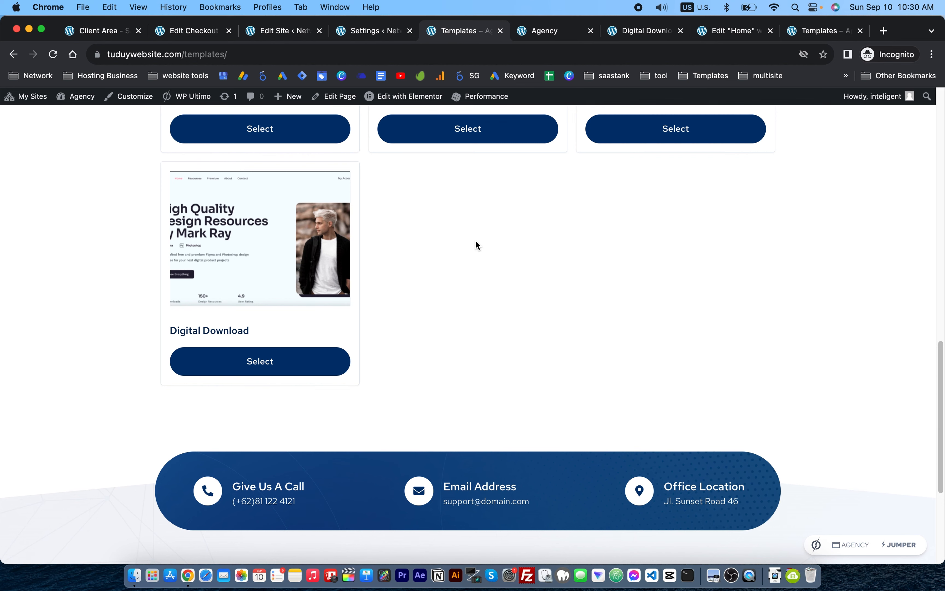
scroll(475, 242, "up", 15)
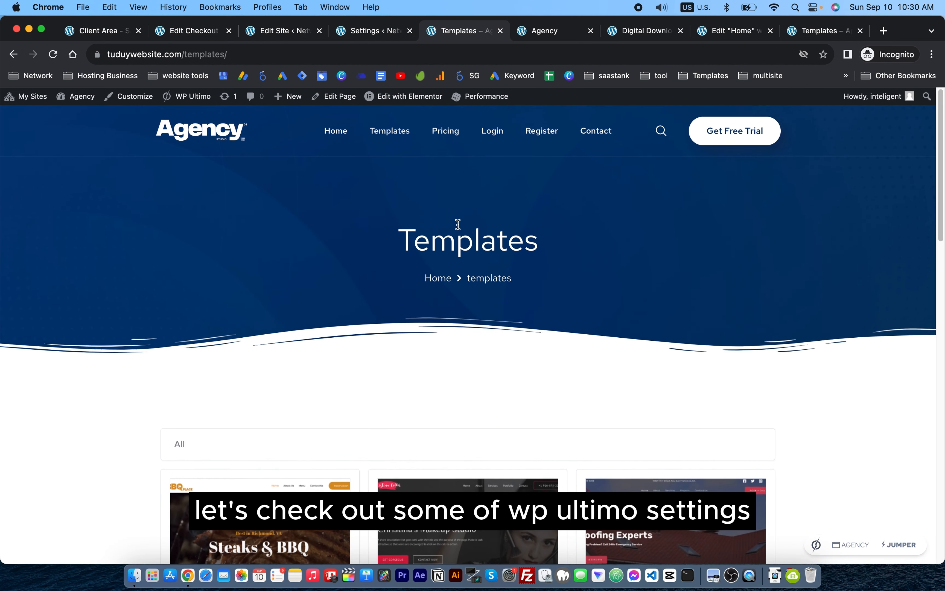
- Open the WP Ultimo general settings and review the company name and other business details
mouse_move(191, 96)
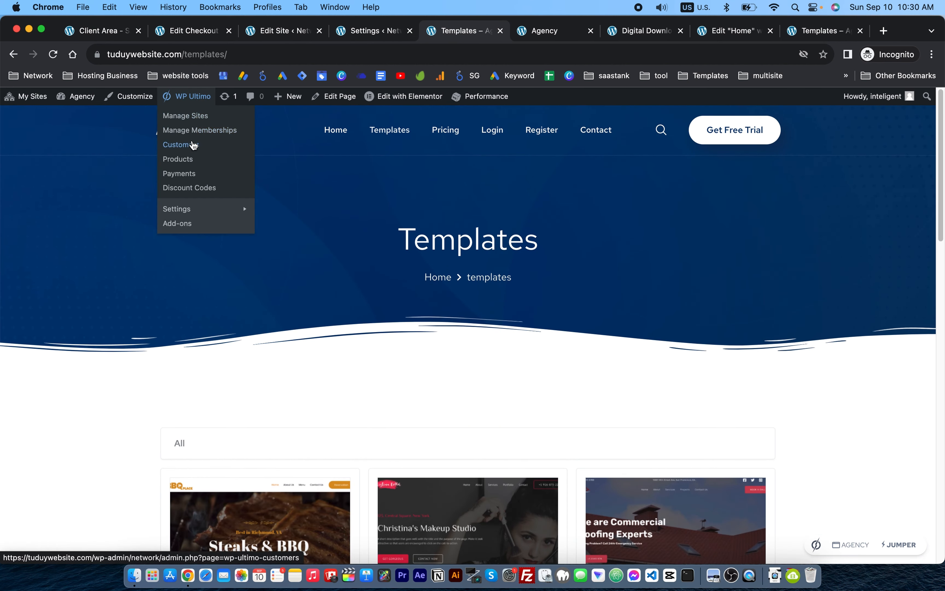
left_click(195, 210)
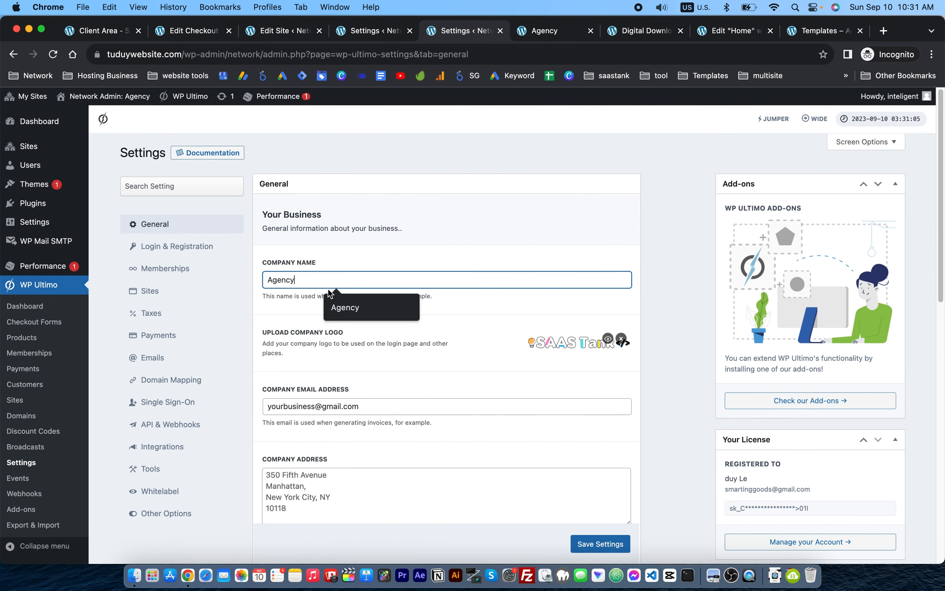
left_click(330, 281)
scroll(521, 329, "down", 2)
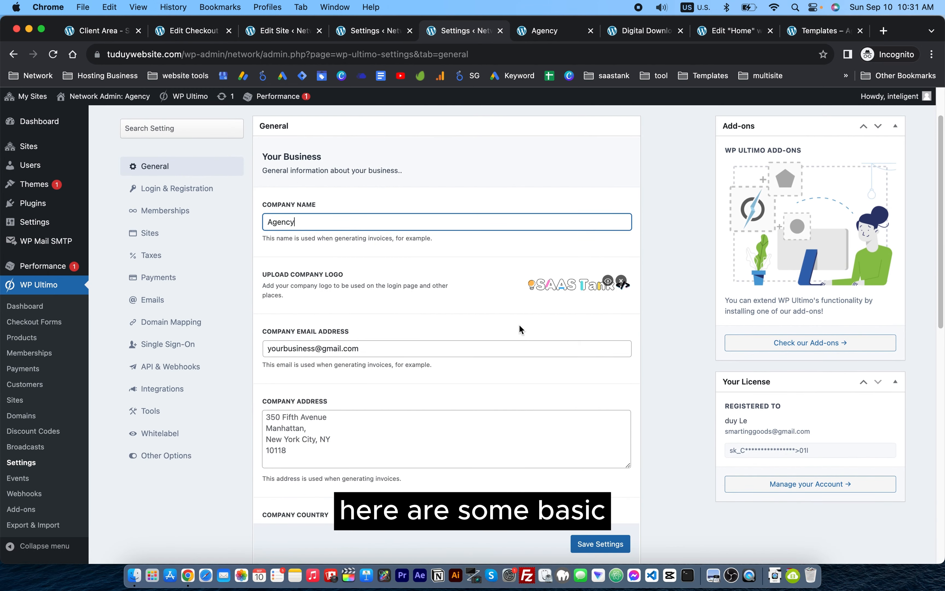
- Preview the current company logo, close the preview and clear the logo from the general settings
left_click(609, 280)
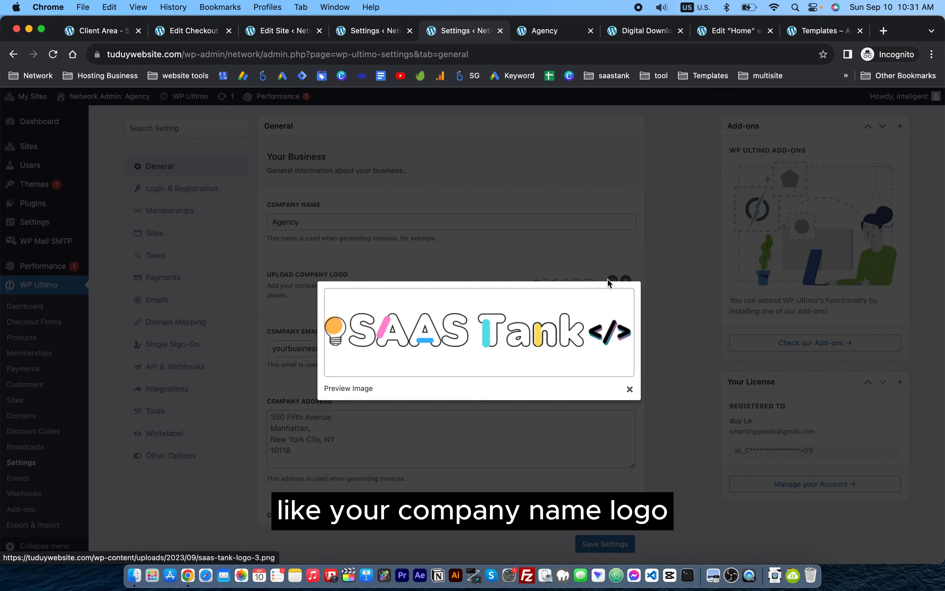
left_click(629, 390)
left_click(621, 282)
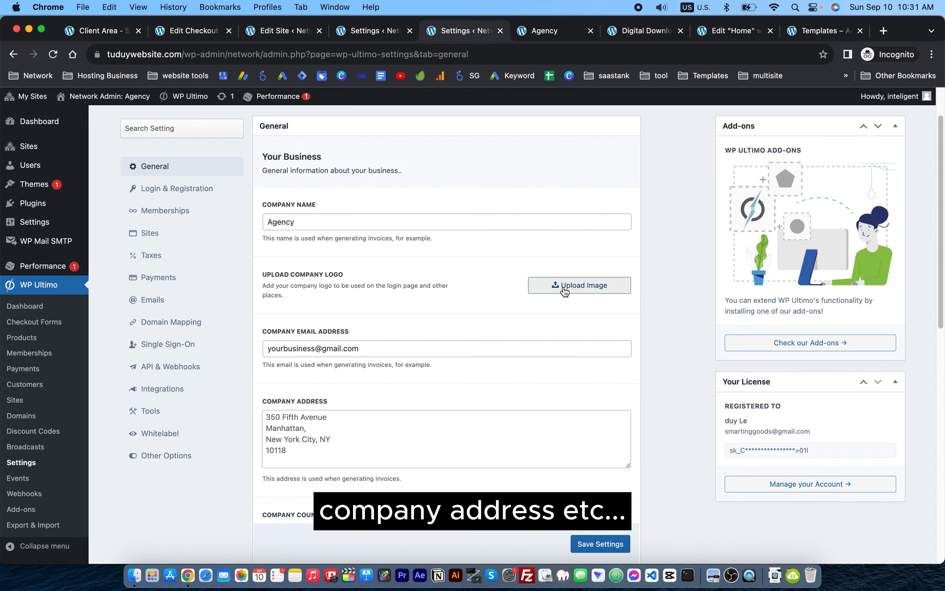
- Examine the company address, company country and currency options in the general settings
scroll(432, 327, "down", 3)
scroll(296, 368, "down", 10)
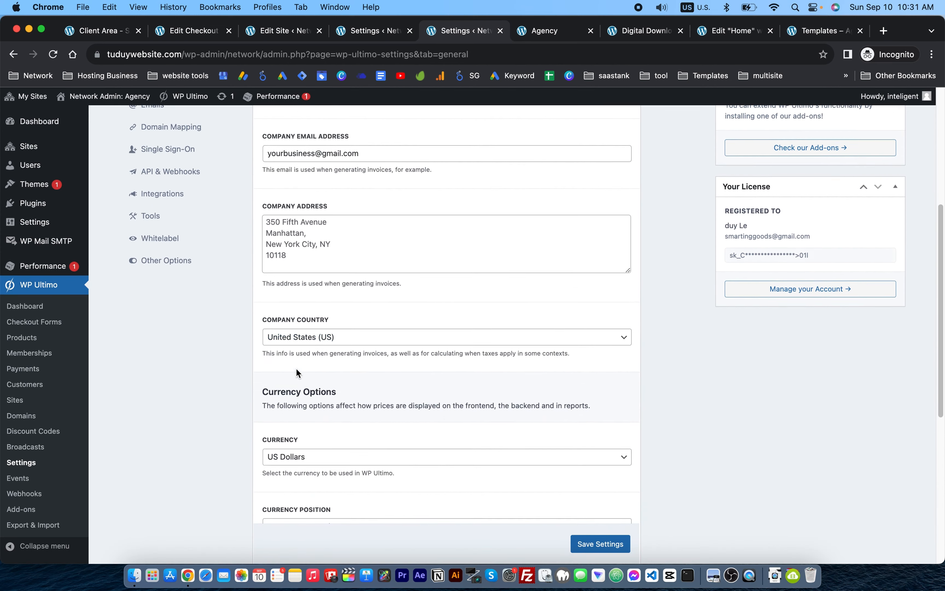
scroll(174, 354, "up", 15)
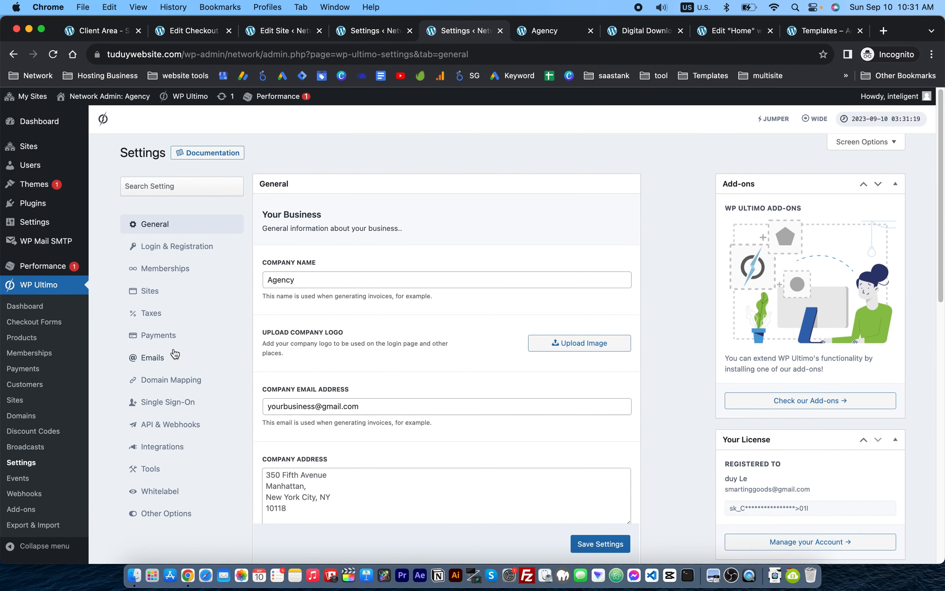
- Open the WP Ultimo payment settings and examine the active gateways, Stripe sandbox mode, test key fields and webhook listener URL
left_click(170, 334)
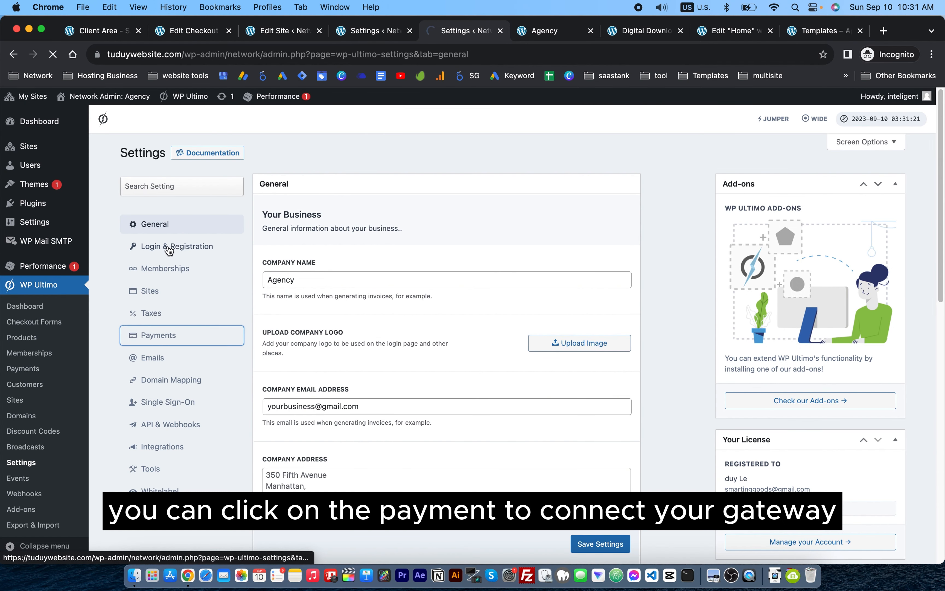
scroll(497, 299, "down", 3)
scroll(497, 300, "down", 10)
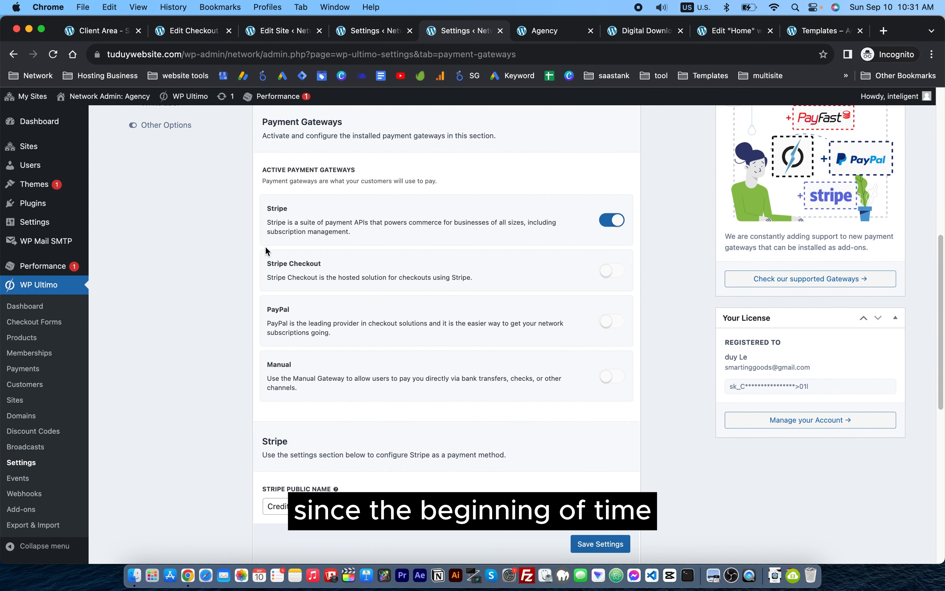
scroll(318, 399, "down", 6)
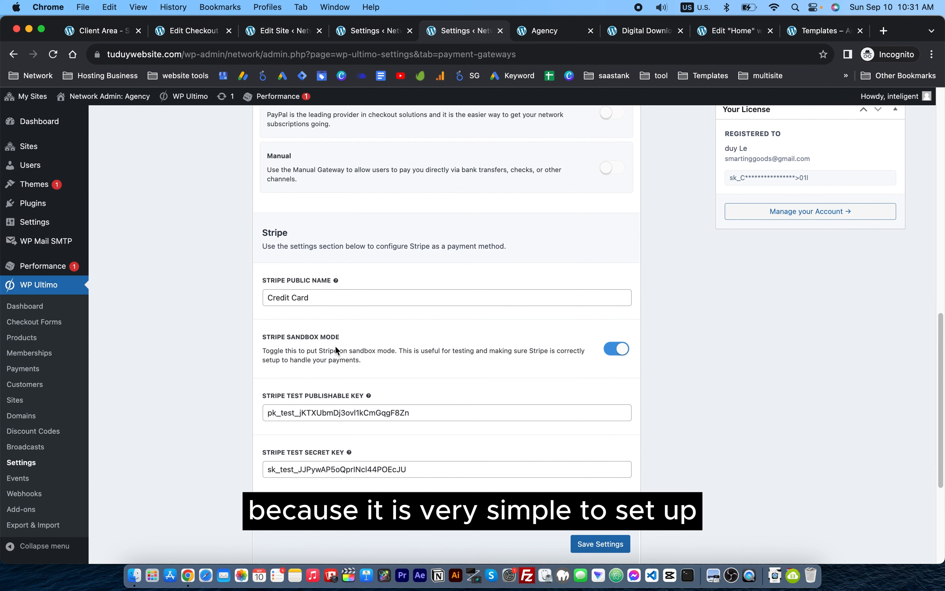
scroll(334, 376, "down", 3)
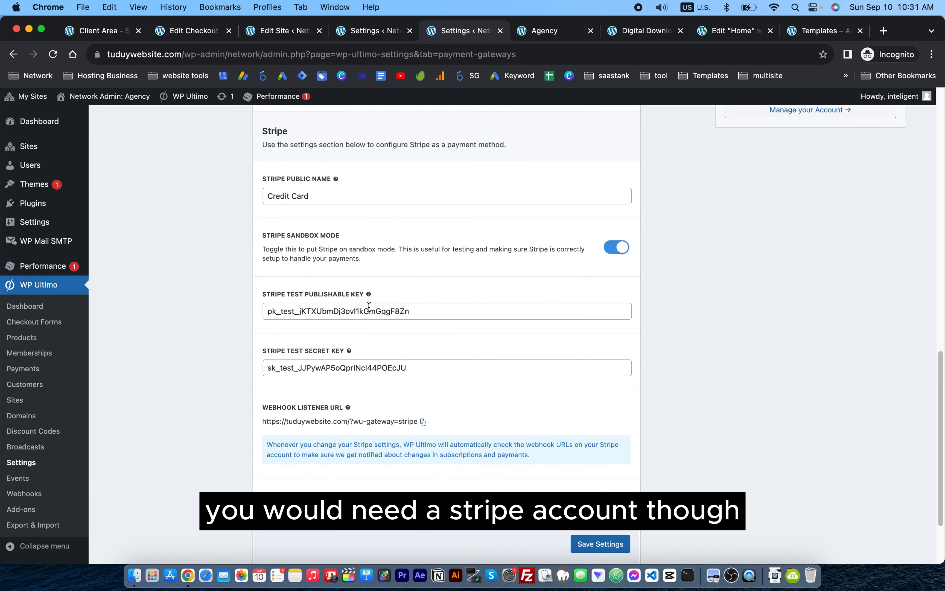
scroll(365, 297, "down", 3)
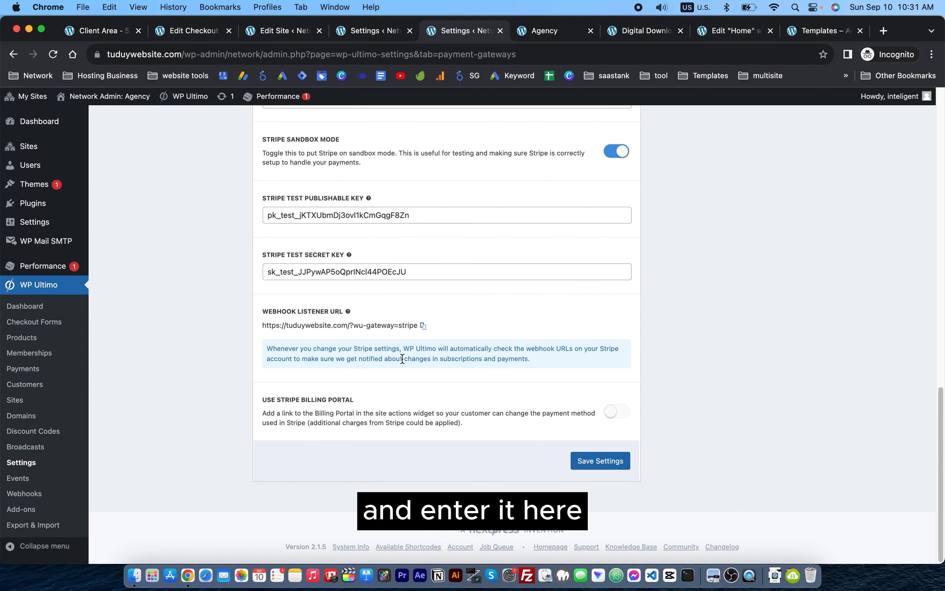
scroll(401, 358, "up", 15)
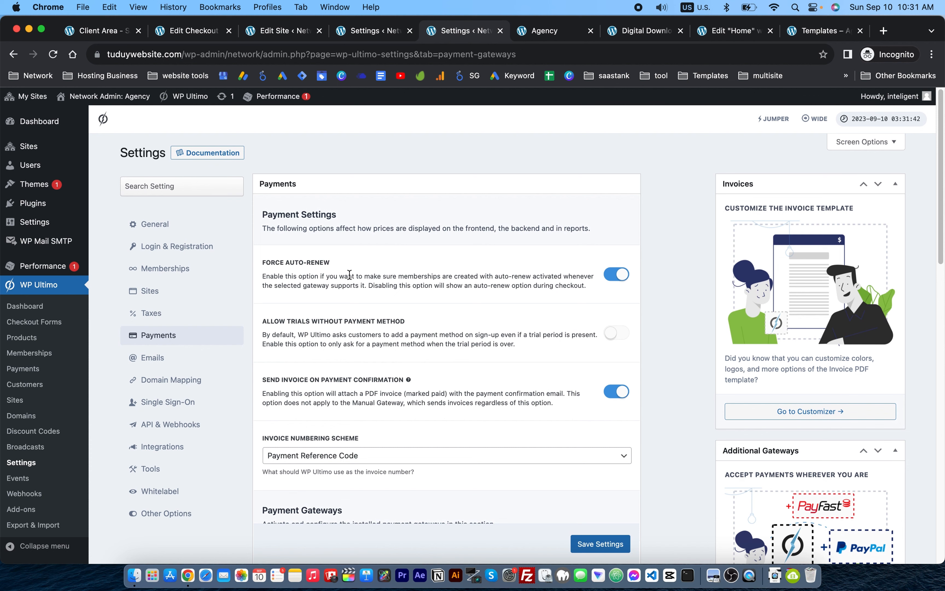
- Switch to the SAAS Tank client area and view the Agency package's product details and quick shortcuts
left_click(109, 33)
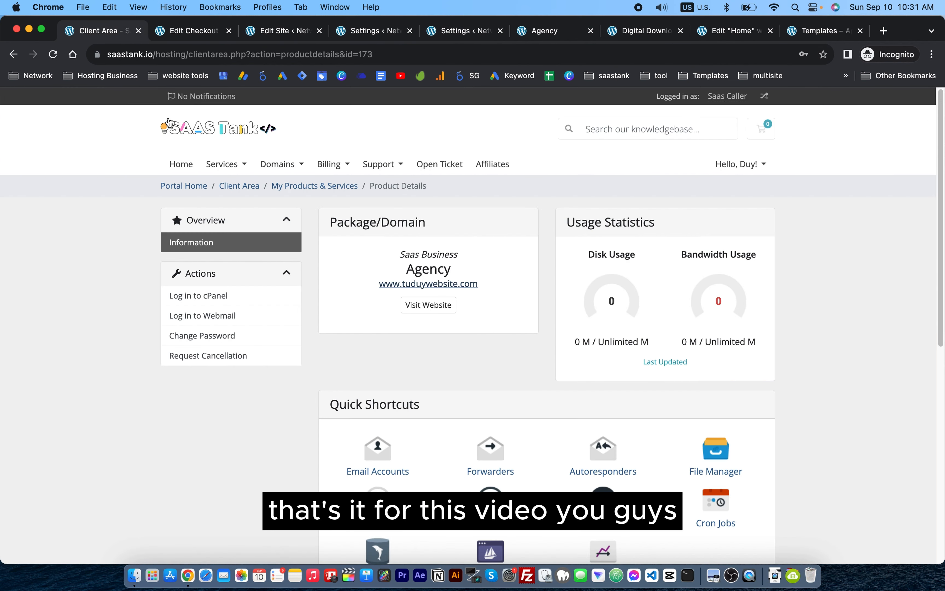
scroll(619, 401, "down", 3)
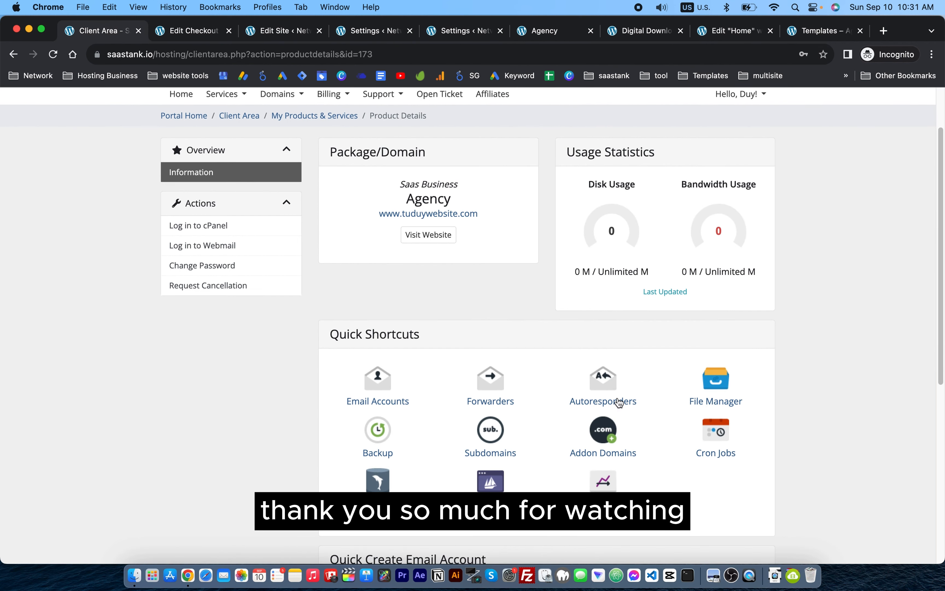
scroll(645, 274, "up", 3)
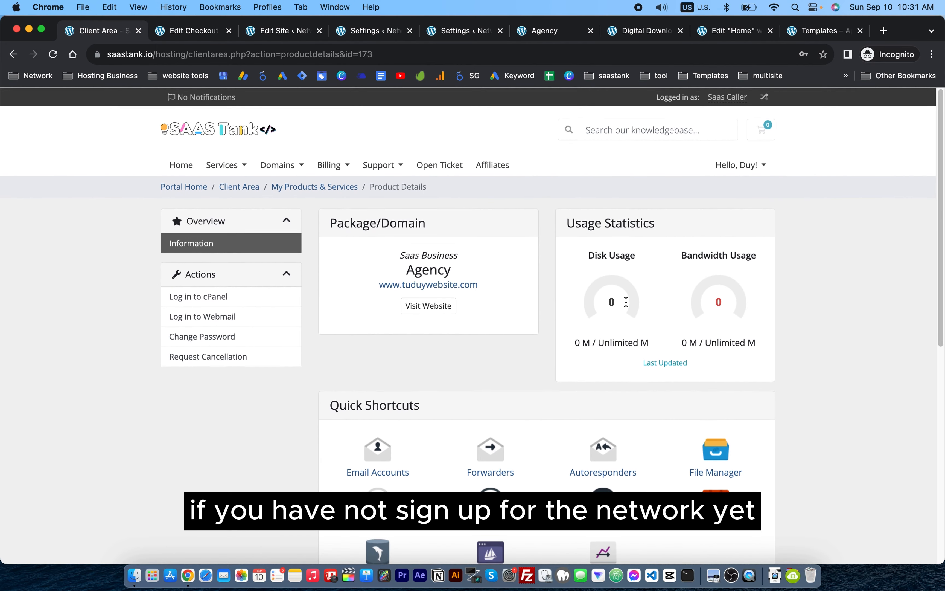